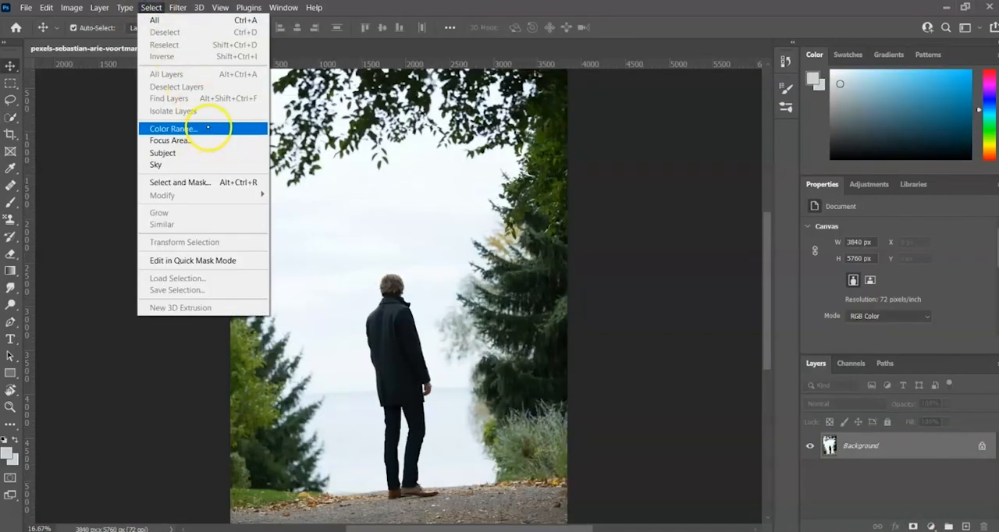
pyautogui.click(205, 127)
pyautogui.click(749, 458)
pyautogui.click(755, 455)
# Step: Set the Color Range selection source to Sampled Colors for the photo of the man standing outdoors
pyautogui.click(609, 130)
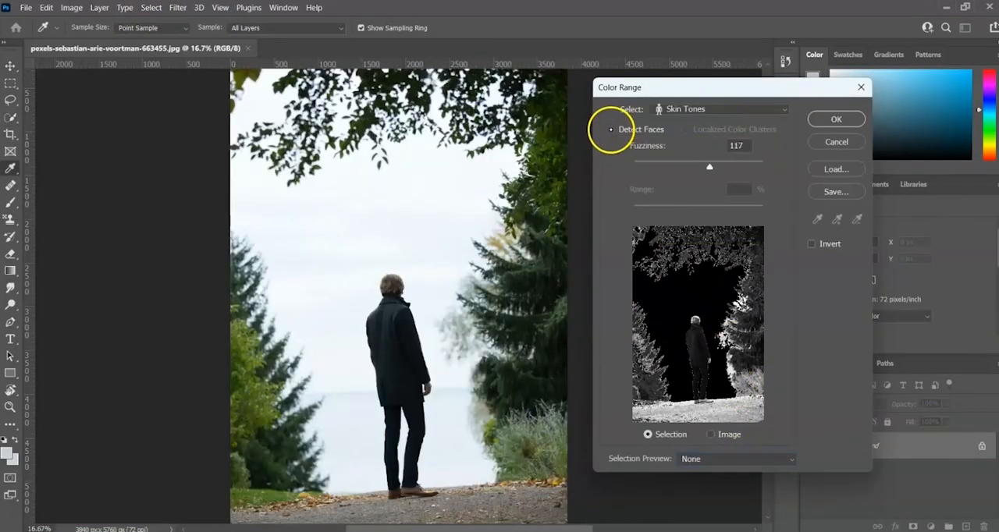
pyautogui.click(734, 110)
pyautogui.click(742, 127)
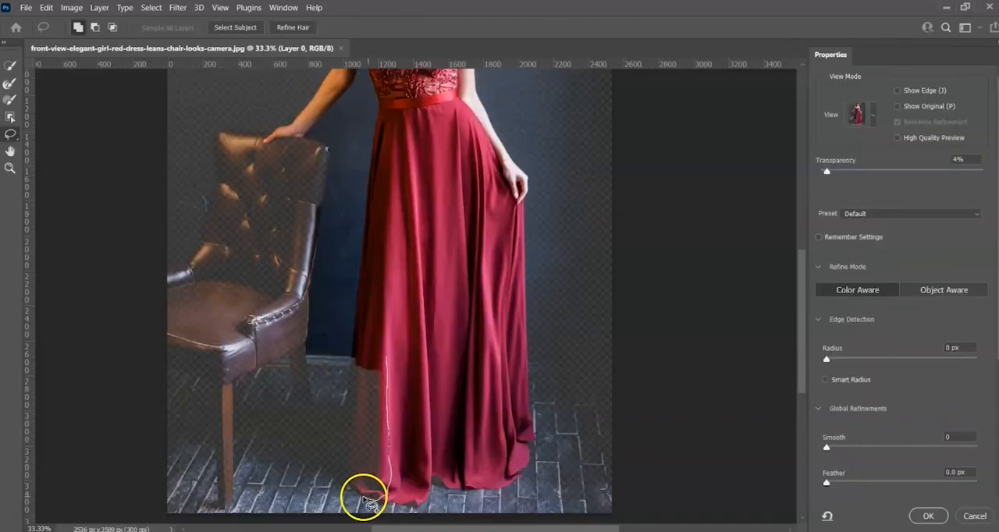
pyautogui.moveTo(368, 502)
pyautogui.mouseDown()
pyautogui.moveTo(345, 474)
pyautogui.moveTo(346, 387)
pyautogui.moveTo(352, 352)
pyautogui.moveTo(386, 358)
pyautogui.mouseUp()
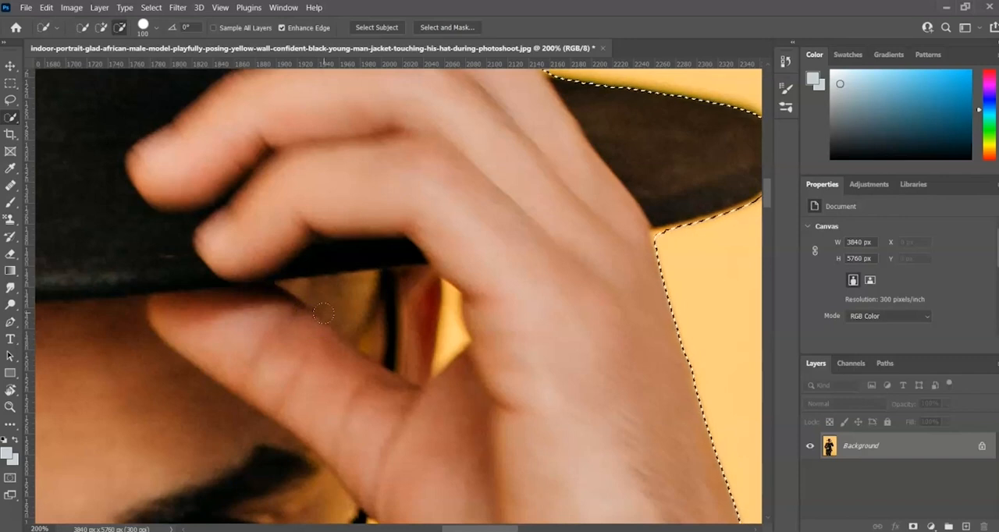
pyautogui.moveTo(452, 281)
pyautogui.mouseDown()
pyautogui.moveTo(435, 357)
pyautogui.moveTo(461, 294)
pyautogui.moveTo(536, 379)
pyautogui.mouseUp()
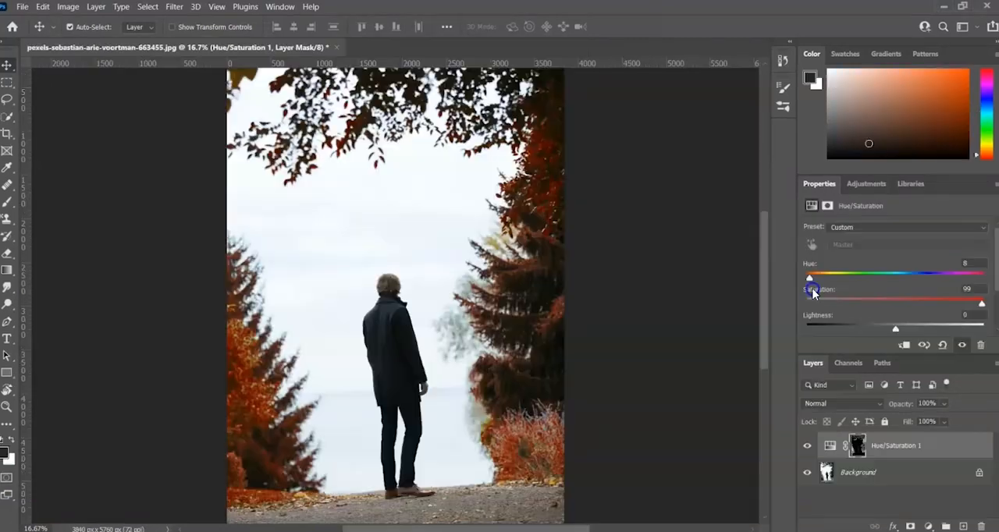
pyautogui.moveTo(816, 285); pyautogui.dragTo(954, 279)
pyautogui.click(965, 308)
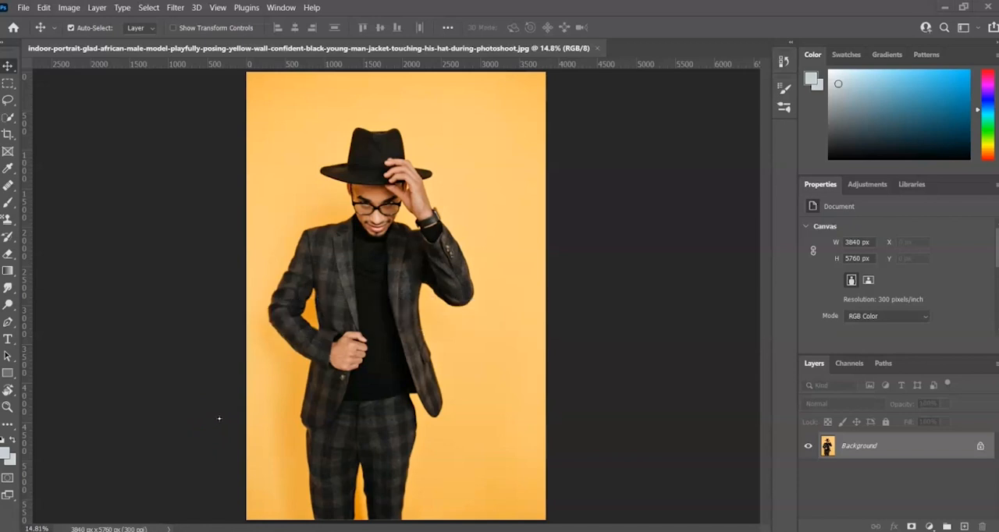
# Step: Select the man in the hat automatically with Select Subject and hide the yellow background with a layer mask
pyautogui.click(148, 7)
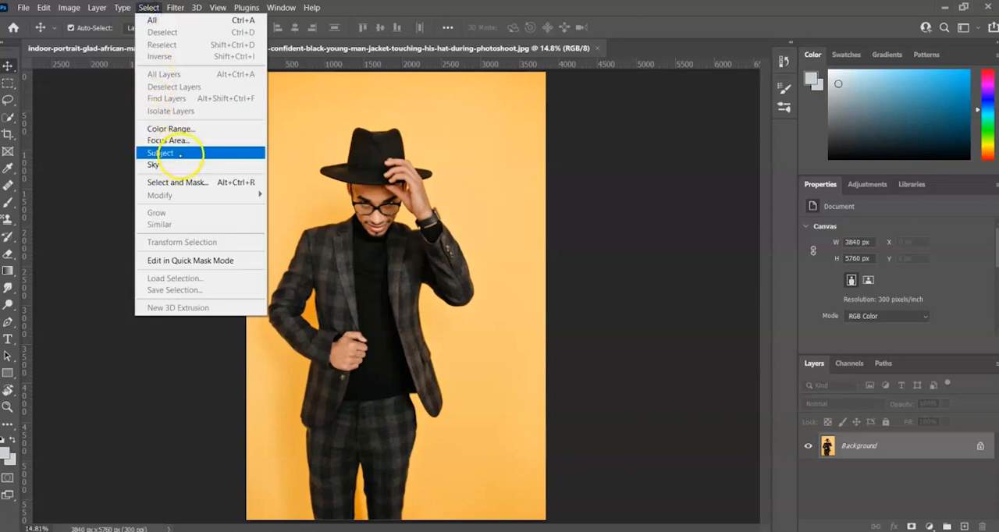
pyautogui.click(179, 153)
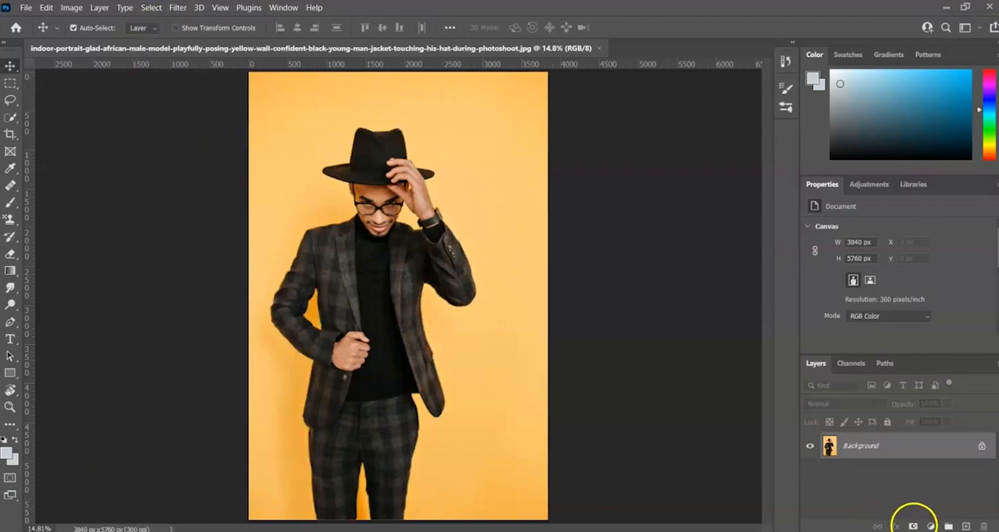
pyautogui.click(912, 525)
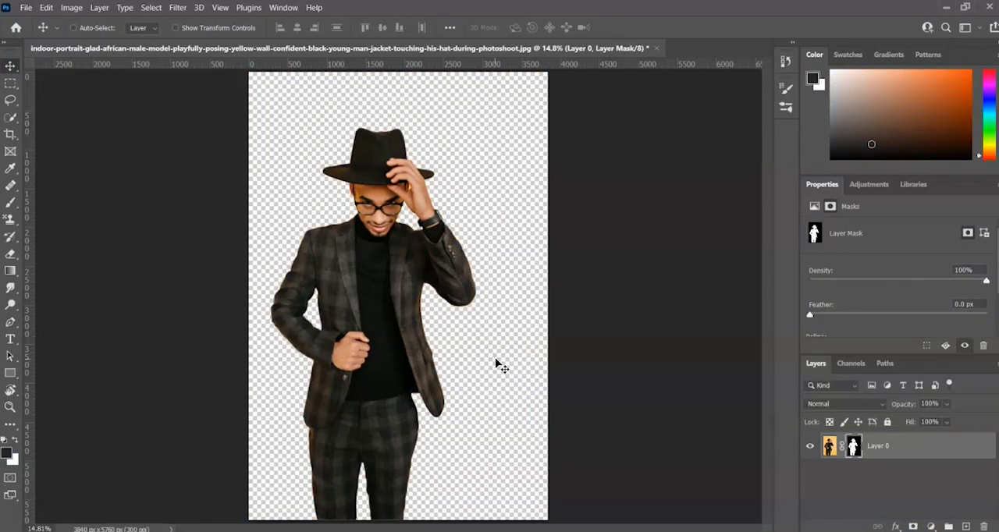
pyautogui.hotkey('ctrl', '+')
pyautogui.hotkey('ctrl', '+')
pyautogui.hotkey('ctrl', '+')
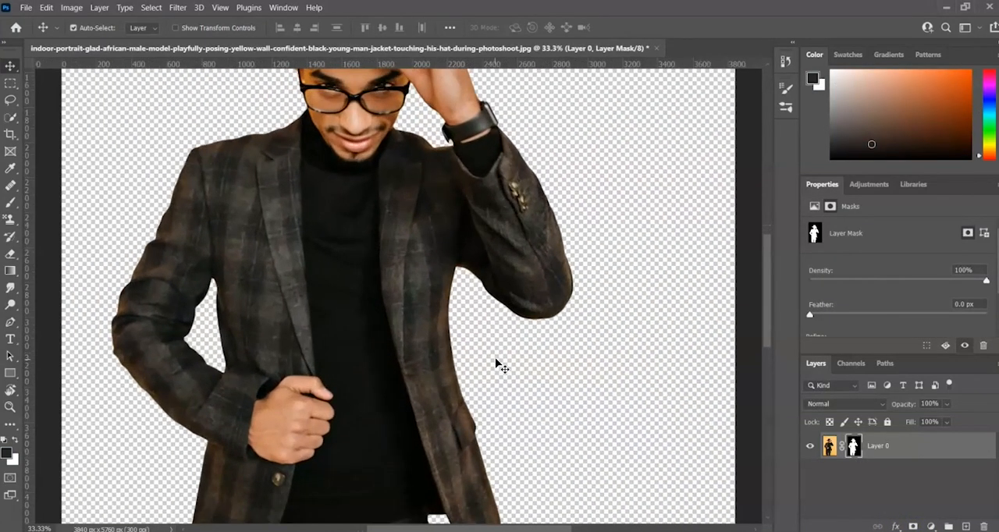
pyautogui.moveTo(607, 188); pyautogui.dragTo(595, 363)
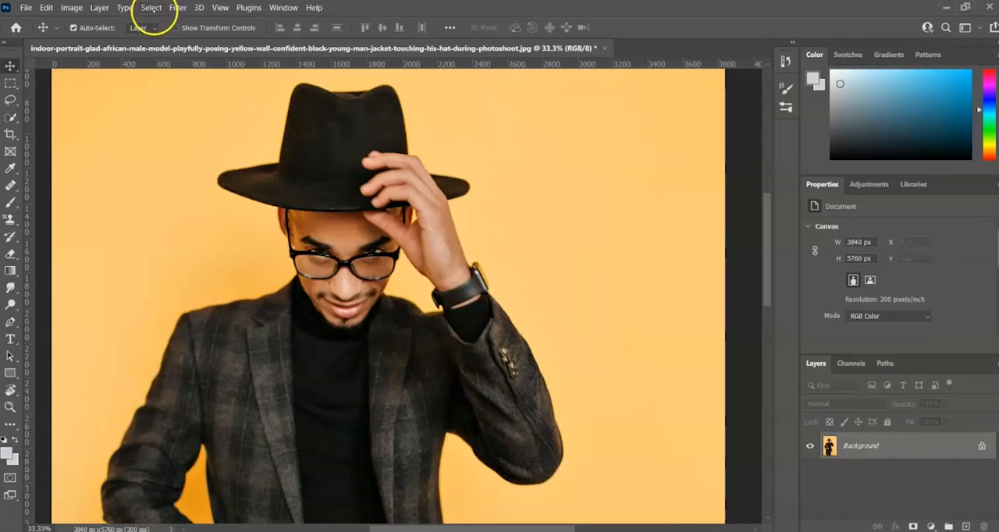
# Step: Select the man with Select Subject, then subtract the yellow gap between thumb and hand using the Quick Selection tool
pyautogui.click(151, 8)
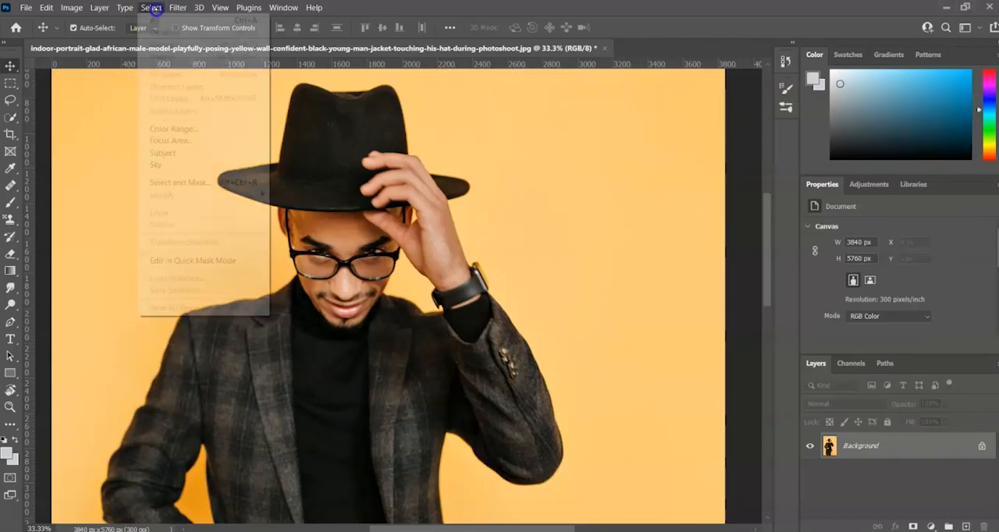
pyautogui.click(185, 154)
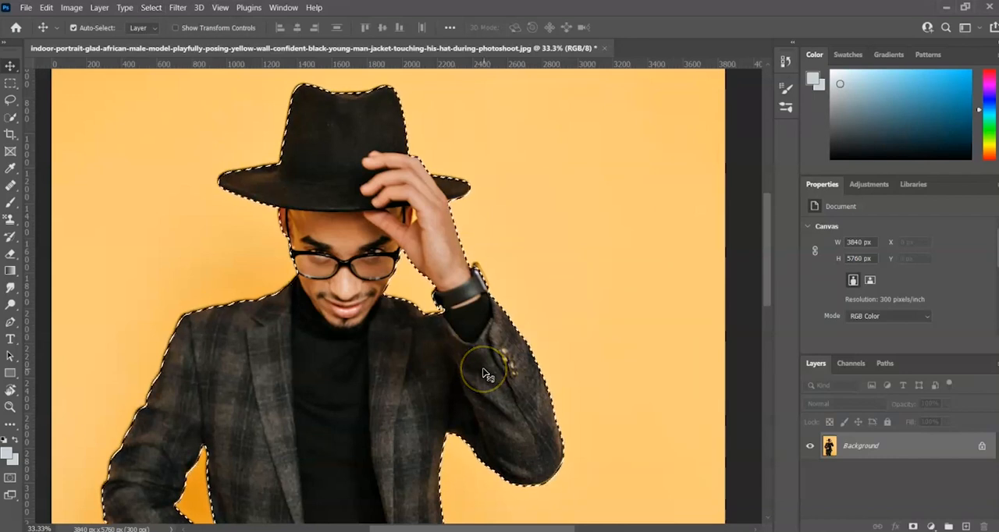
pyautogui.hotkey('ctrl', '+')
pyautogui.hotkey('ctrl', '+')
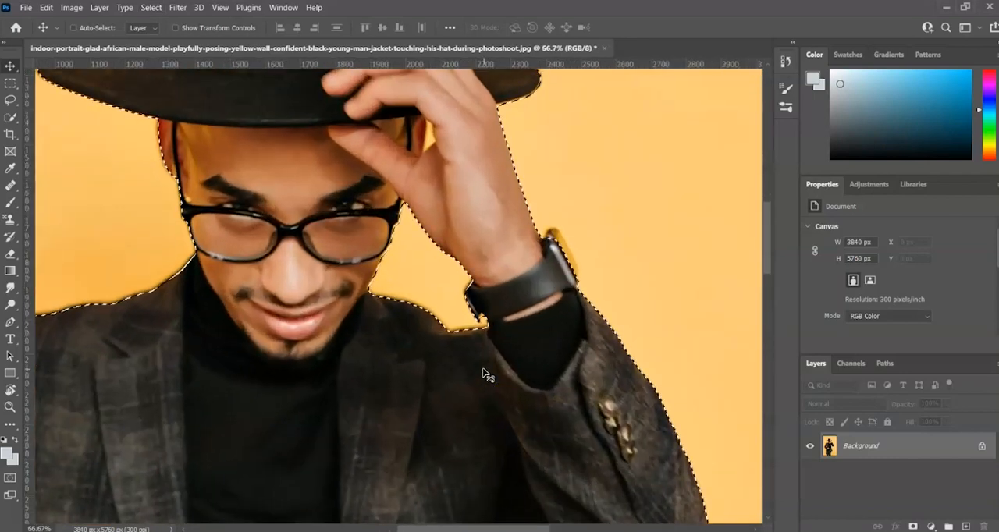
pyautogui.hotkey('ctrl', '+')
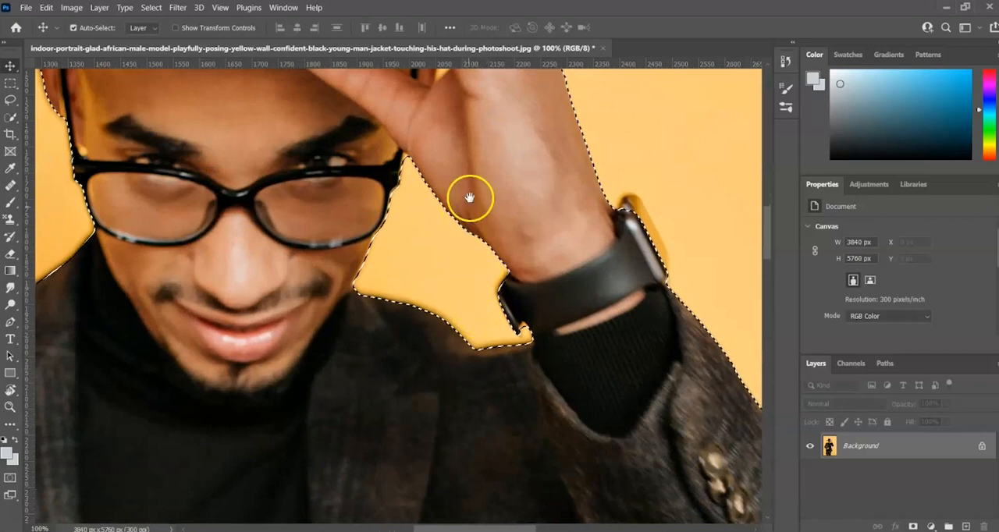
pyautogui.moveTo(468, 195); pyautogui.dragTo(468, 259)
pyautogui.hotkey('ctrl', '+')
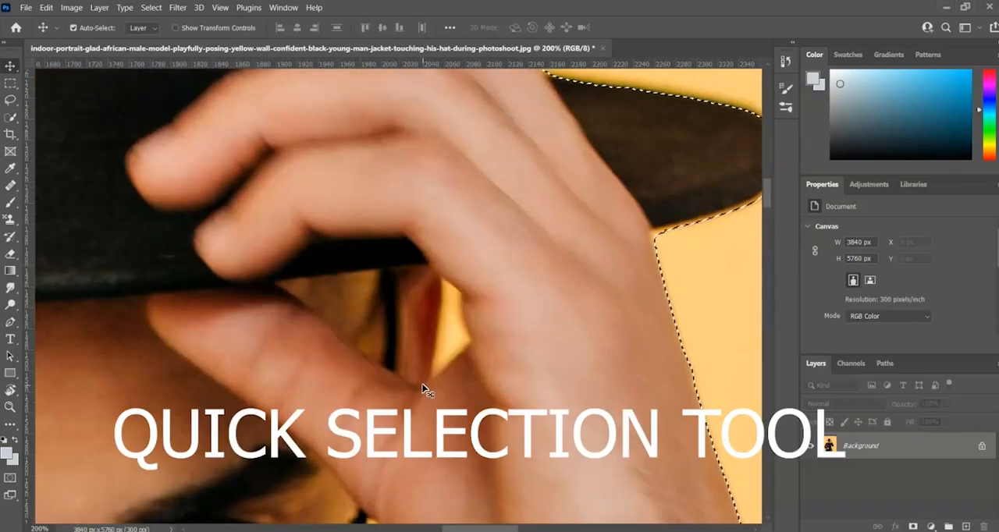
pyautogui.click(10, 117)
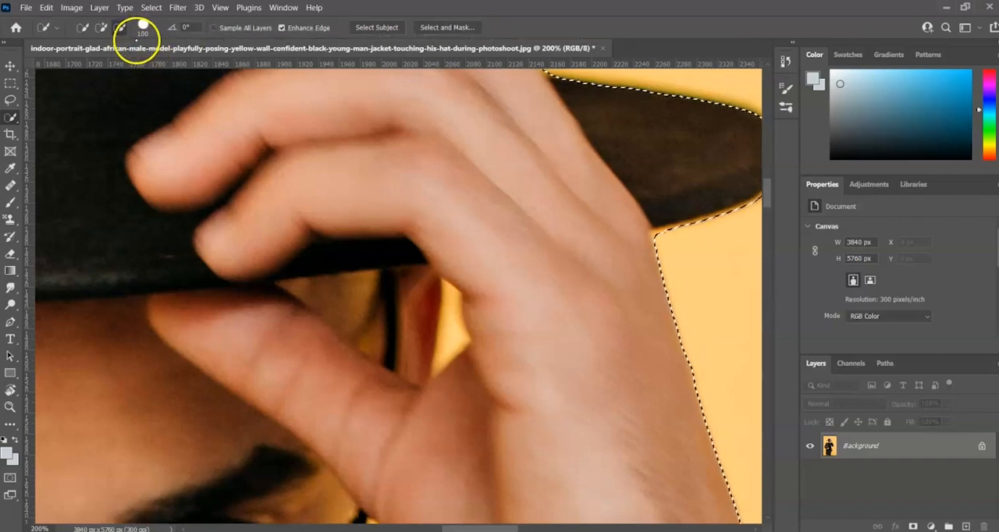
pyautogui.moveTo(448, 291)
pyautogui.mouseDown()
pyautogui.moveTo(437, 366)
pyautogui.moveTo(457, 340)
pyautogui.moveTo(468, 345)
pyautogui.moveTo(461, 290)
pyautogui.moveTo(460, 299)
pyautogui.mouseUp()
# Step: Hide the yellow background around the man by adding a layer mask from the refined selection
pyautogui.hotkey('ctrl', '0')
pyautogui.press('v')
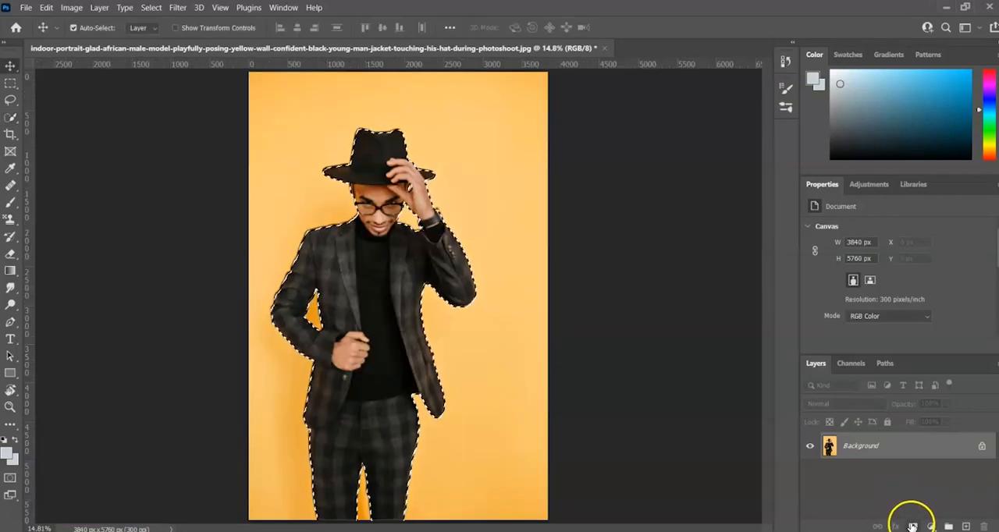
pyautogui.click(911, 526)
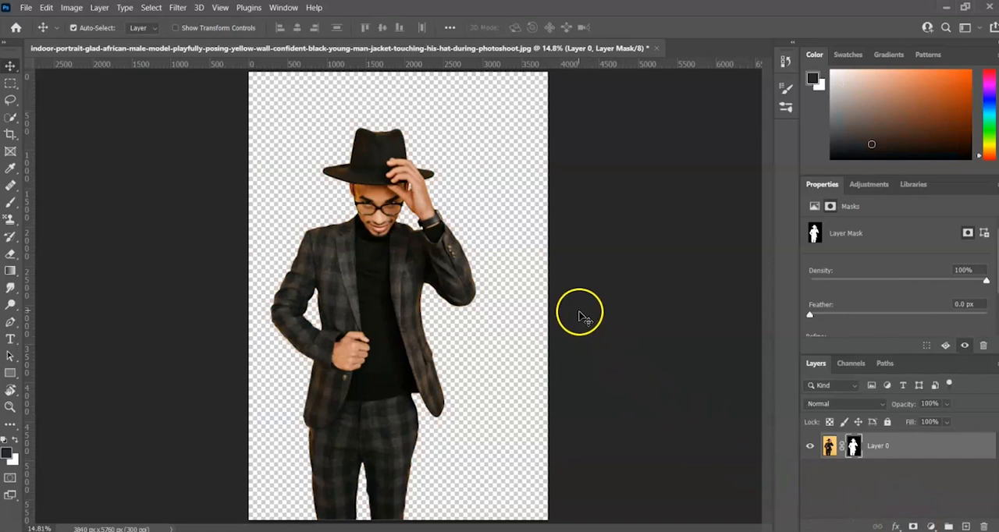
pyautogui.click(508, 339)
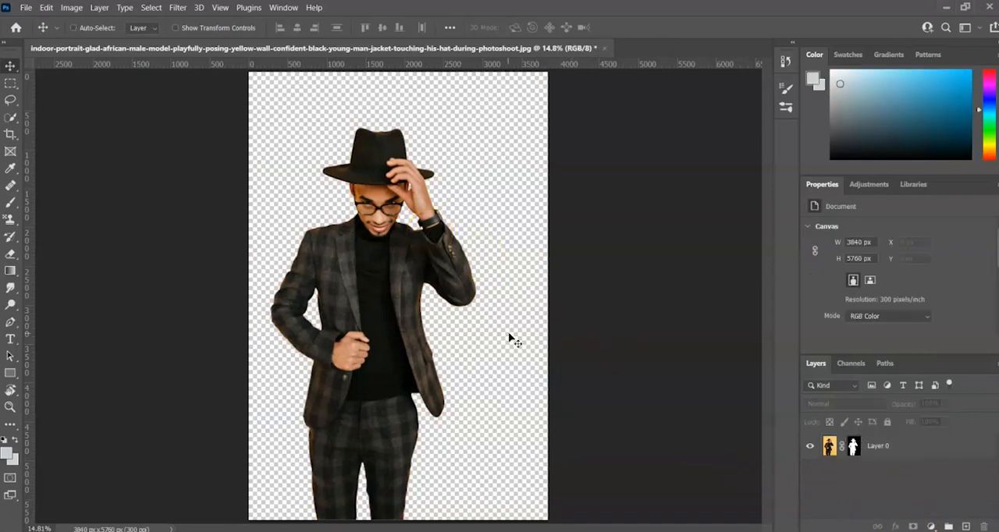
pyautogui.hotkey('ctrl', '+')
pyautogui.hotkey('ctrl', '+')
pyautogui.hotkey('ctrl', '+')
pyautogui.moveTo(673, 273); pyautogui.dragTo(632, 227)
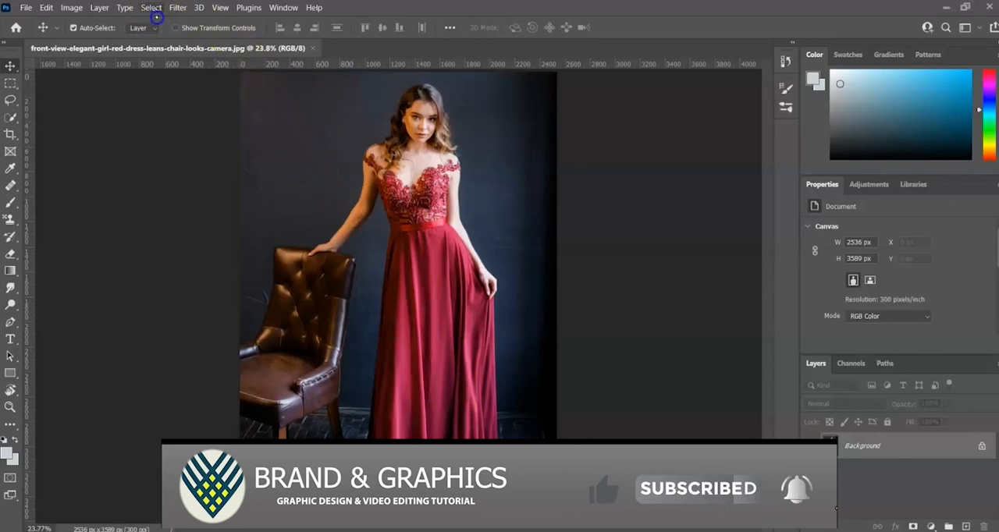
# Step: Open Select and Mask for the photo of the woman in the red dress and preview it as Onion Skin
pyautogui.click(152, 8)
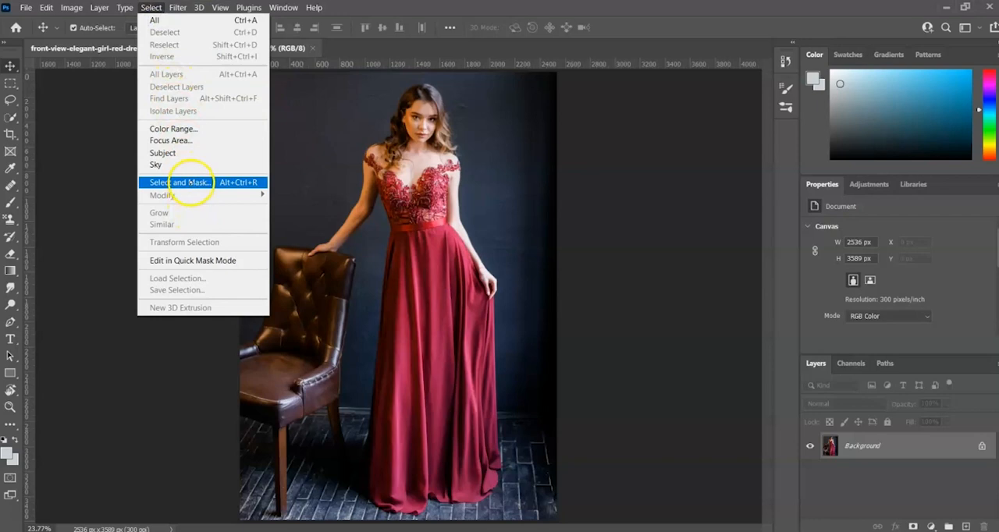
pyautogui.click(190, 181)
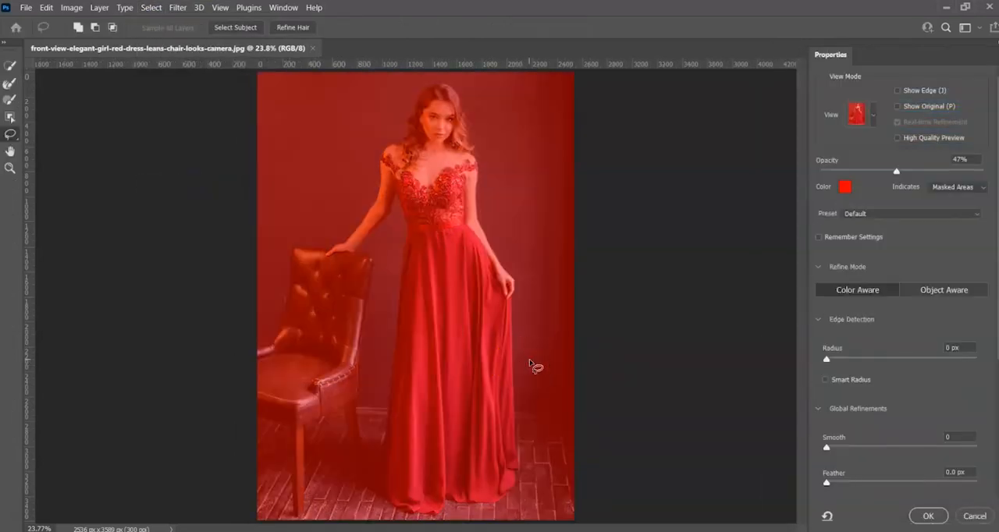
pyautogui.click(873, 116)
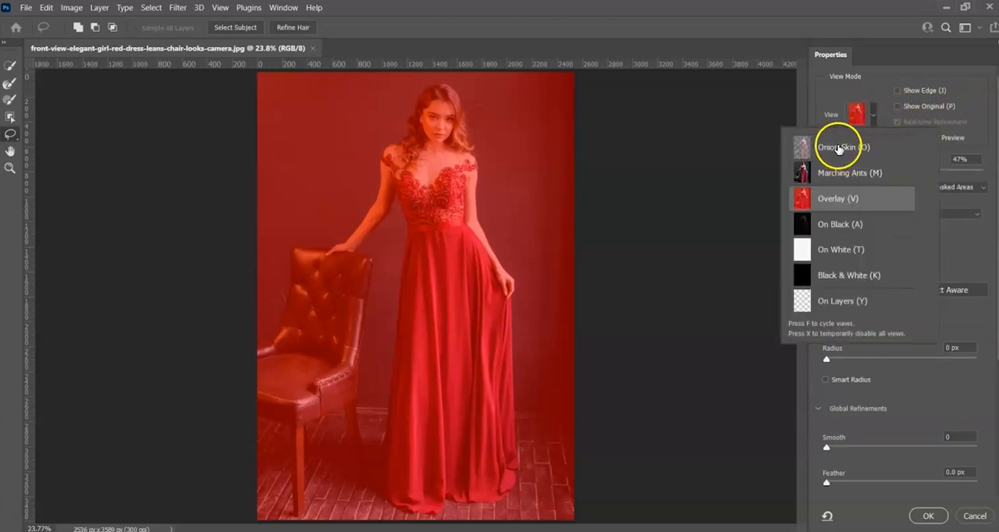
pyautogui.click(837, 148)
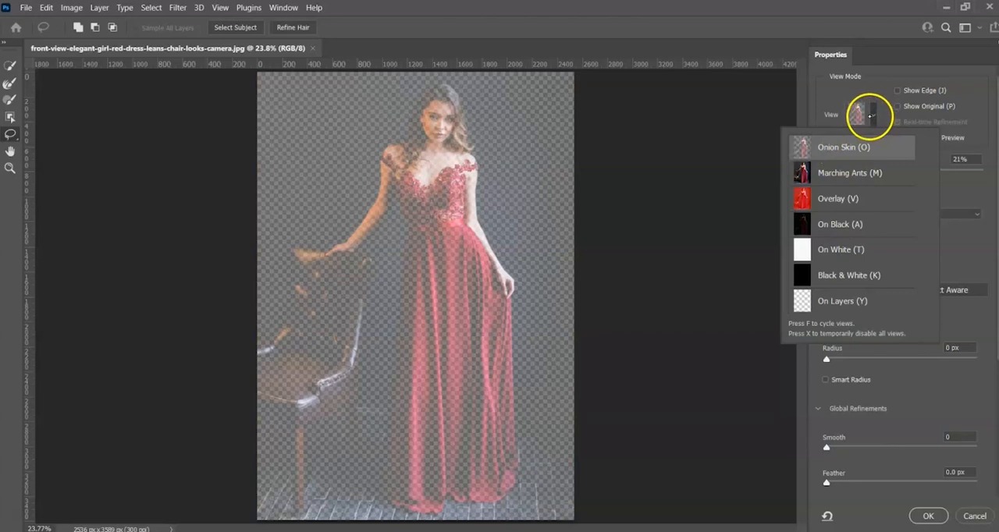
# Step: Compare the Overlay, On Black, On White, Black & White and On Layers view modes on the photo
pyautogui.click(834, 200)
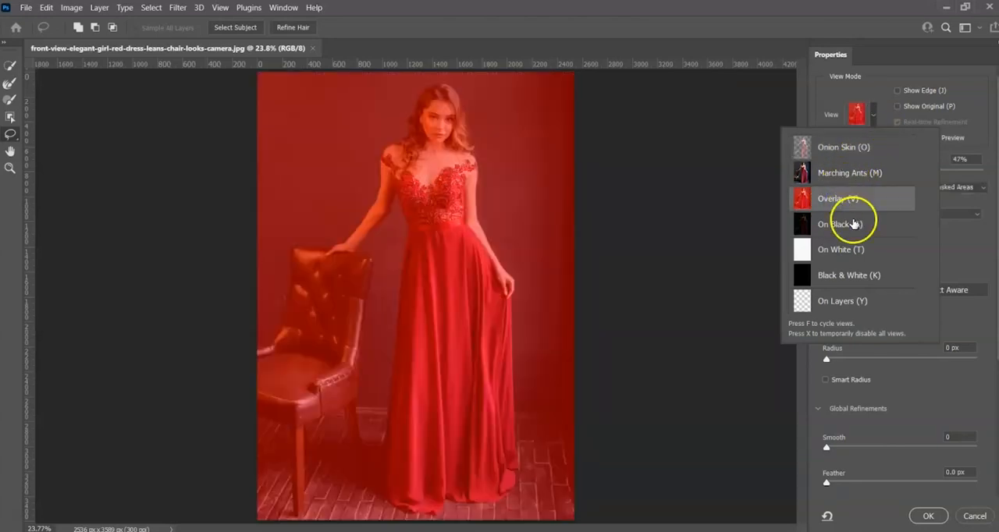
pyautogui.click(843, 226)
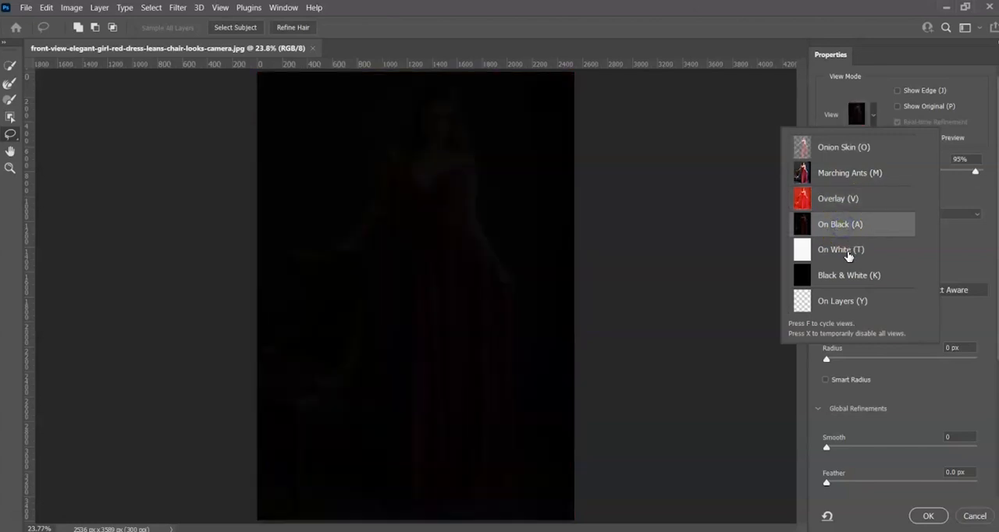
pyautogui.click(849, 256)
pyautogui.click(848, 280)
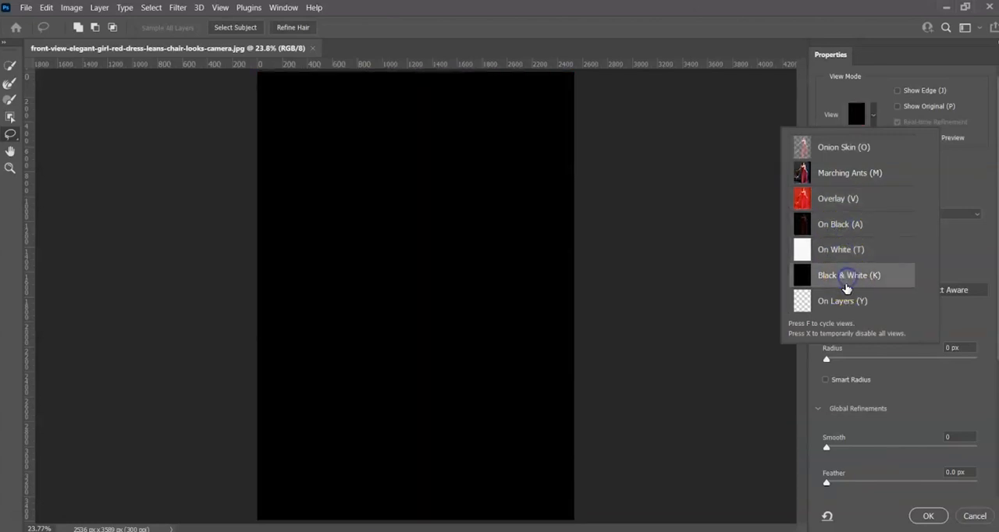
pyautogui.click(838, 302)
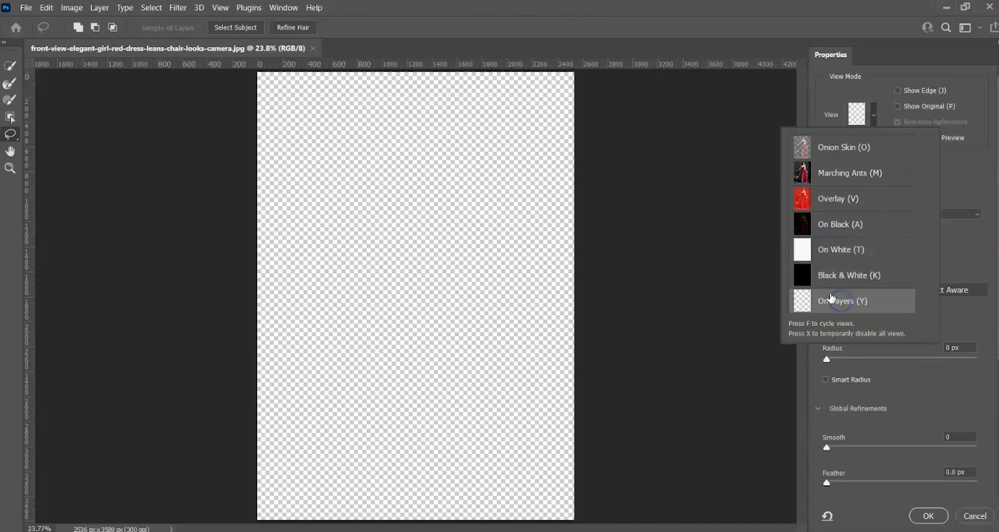
# Step: Set the view mode to Onion Skin with 27% transparency
pyautogui.click(833, 150)
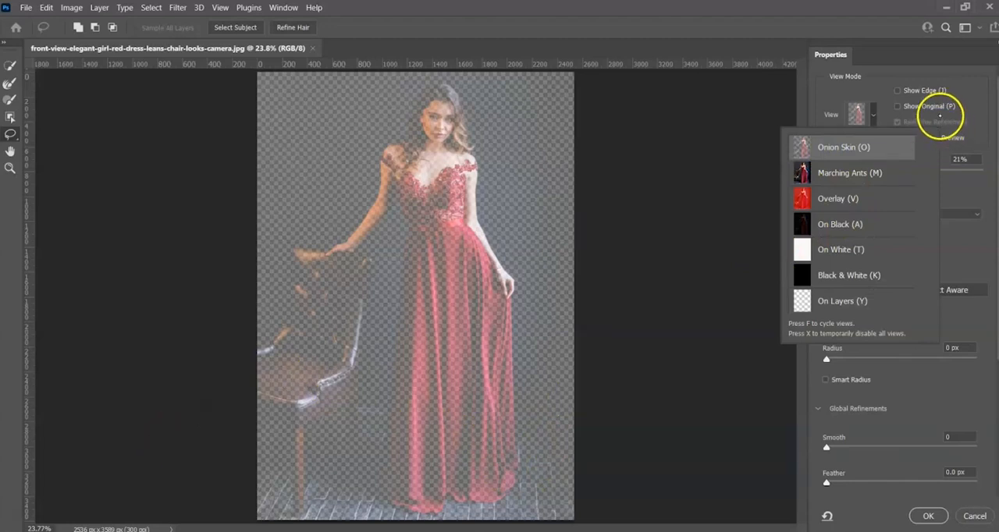
pyautogui.click(842, 96)
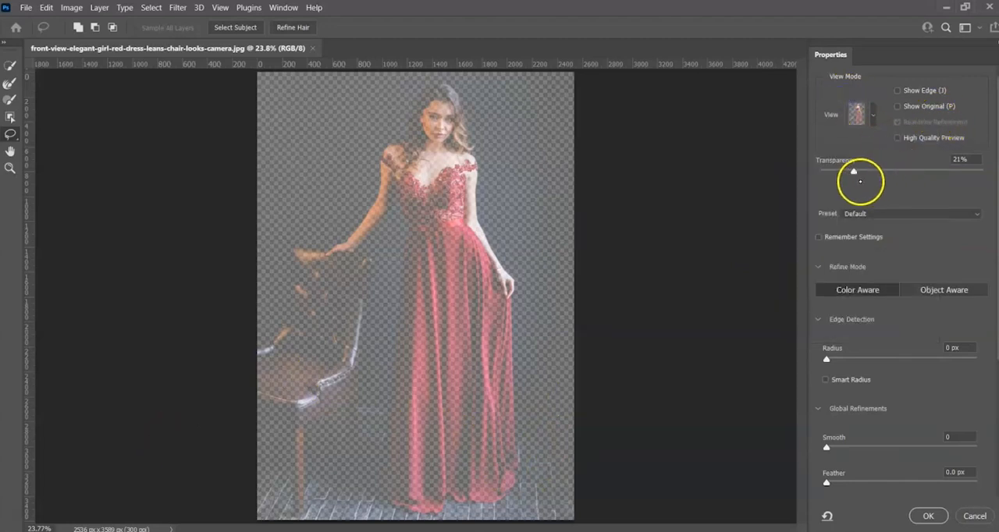
pyautogui.moveTo(854, 171); pyautogui.dragTo(863, 171)
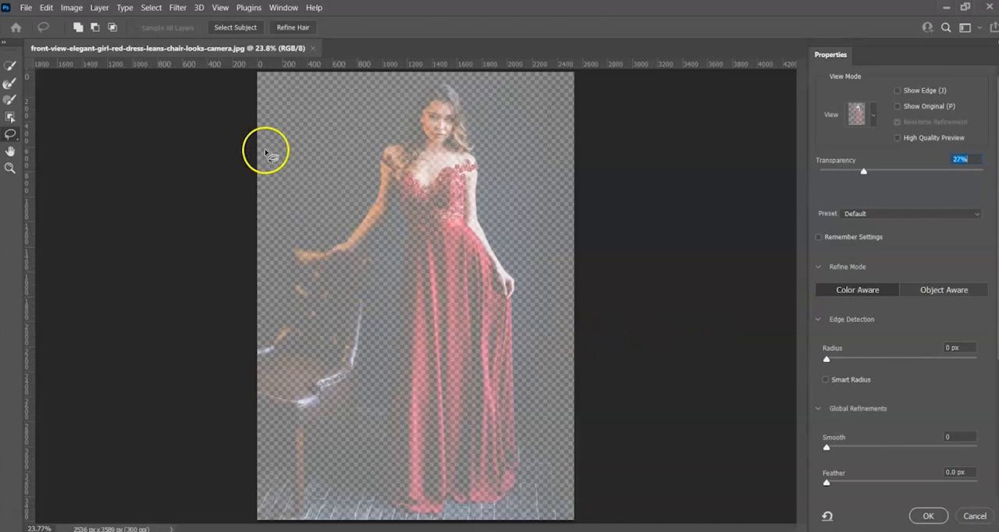
# Step: Add the woman's head, shoulders and torso to the selection with the Quick Selection tool
pyautogui.click(11, 66)
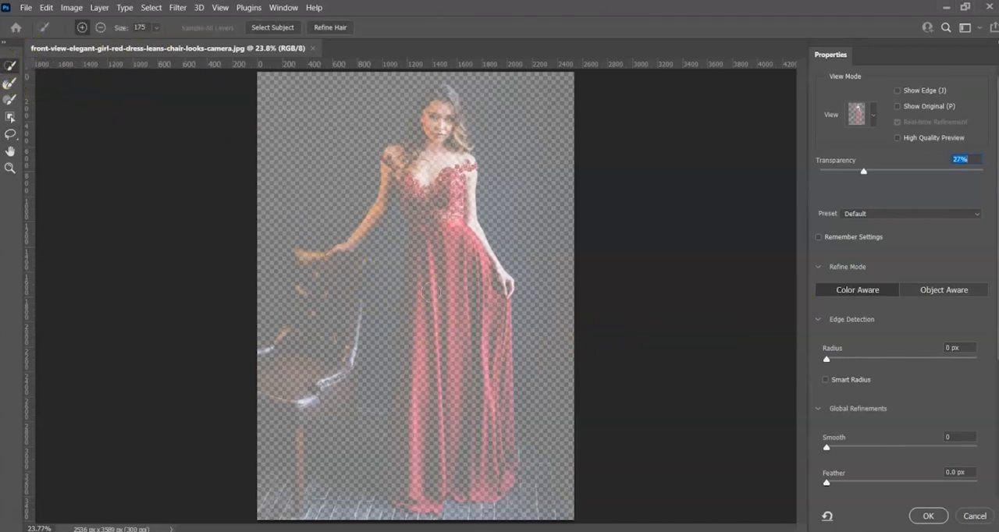
pyautogui.hotkey('ctrl', '+')
pyautogui.moveTo(430, 212); pyautogui.dragTo(409, 364)
pyautogui.moveTo(427, 246)
pyautogui.mouseDown()
pyautogui.moveTo(412, 305)
pyautogui.moveTo(401, 273)
pyautogui.moveTo(435, 223)
pyautogui.moveTo(419, 167)
pyautogui.moveTo(428, 163)
pyautogui.moveTo(442, 179)
pyautogui.moveTo(439, 211)
pyautogui.moveTo(417, 221)
pyautogui.moveTo(403, 266)
pyautogui.moveTo(442, 408)
pyautogui.moveTo(396, 297)
pyautogui.mouseUp()
pyautogui.moveTo(388, 265)
pyautogui.mouseDown()
pyautogui.moveTo(367, 278)
pyautogui.moveTo(397, 319)
pyautogui.moveTo(424, 421)
pyautogui.moveTo(426, 491)
pyautogui.moveTo(404, 414)
pyautogui.moveTo(396, 469)
pyautogui.moveTo(406, 357)
pyautogui.moveTo(460, 413)
pyautogui.moveTo(408, 357)
pyautogui.moveTo(396, 308)
pyautogui.mouseUp()
# Step: Reduce the selection brush size to 90 and add the arm resting on the chair to the selection
pyautogui.press('[')
pyautogui.press('[')
pyautogui.press('[')
pyautogui.press('[')
pyautogui.moveTo(354, 264)
pyautogui.mouseDown()
pyautogui.moveTo(340, 312)
pyautogui.moveTo(364, 313)
pyautogui.moveTo(353, 270)
pyautogui.moveTo(351, 287)
pyautogui.moveTo(365, 281)
pyautogui.moveTo(353, 272)
pyautogui.moveTo(335, 345)
pyautogui.moveTo(305, 376)
pyautogui.mouseUp()
pyautogui.moveTo(271, 391)
pyautogui.mouseDown()
pyautogui.moveTo(237, 392)
pyautogui.moveTo(332, 362)
pyautogui.moveTo(308, 375)
pyautogui.mouseUp()
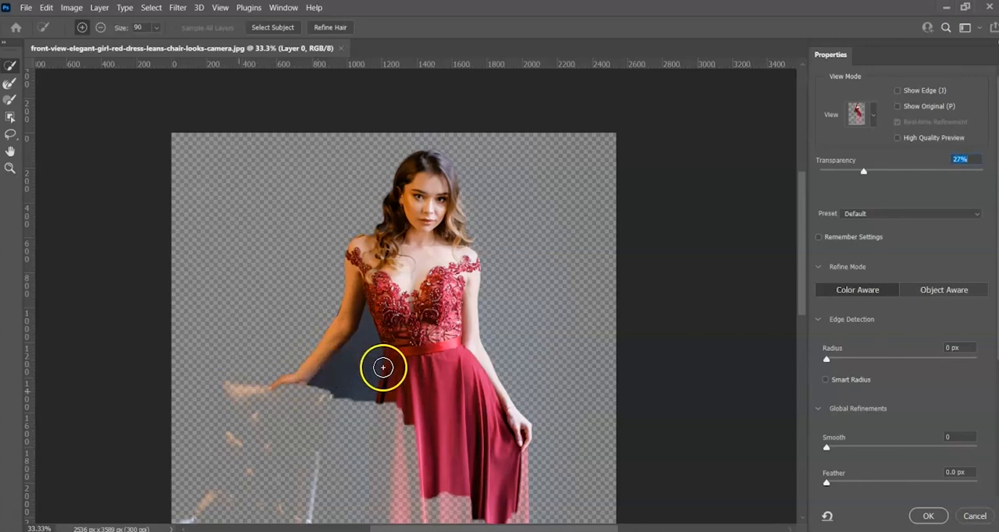
# Step: Add the skirt of the red dress down to the hem to the selection with the Quick Selection tool
pyautogui.moveTo(406, 405); pyautogui.dragTo(401, 490)
pyautogui.moveTo(464, 380)
pyautogui.mouseDown()
pyautogui.moveTo(461, 269)
pyautogui.moveTo(441, 198)
pyautogui.mouseUp()
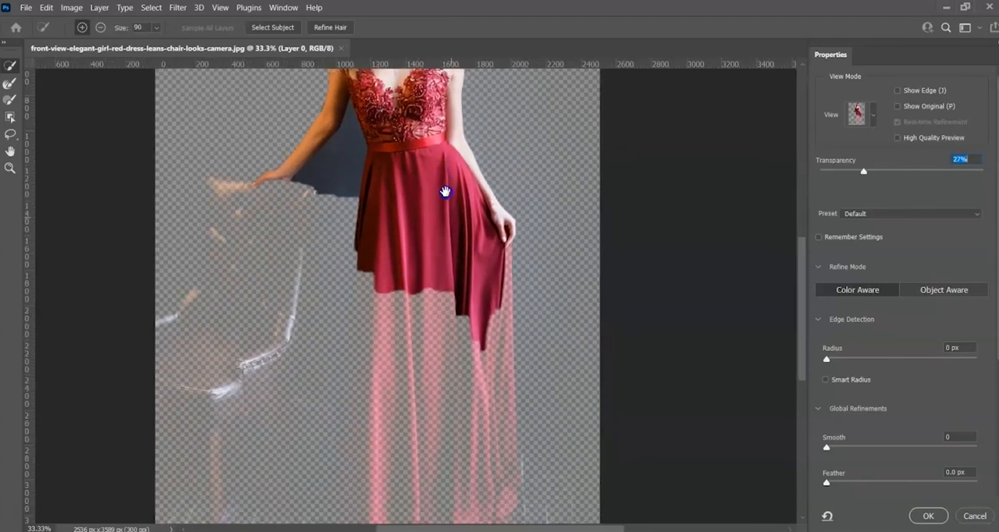
pyautogui.moveTo(486, 245)
pyautogui.mouseDown()
pyautogui.moveTo(475, 389)
pyautogui.moveTo(456, 396)
pyautogui.moveTo(464, 358)
pyautogui.moveTo(486, 348)
pyautogui.mouseUp()
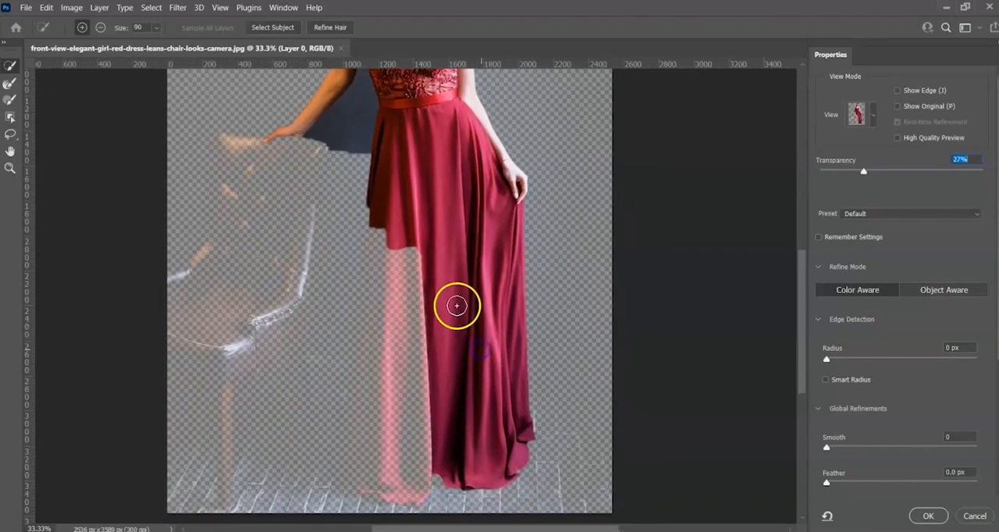
pyautogui.moveTo(423, 234)
pyautogui.mouseDown()
pyautogui.moveTo(406, 245)
pyautogui.moveTo(409, 302)
pyautogui.moveTo(401, 290)
pyautogui.moveTo(410, 420)
pyautogui.mouseUp()
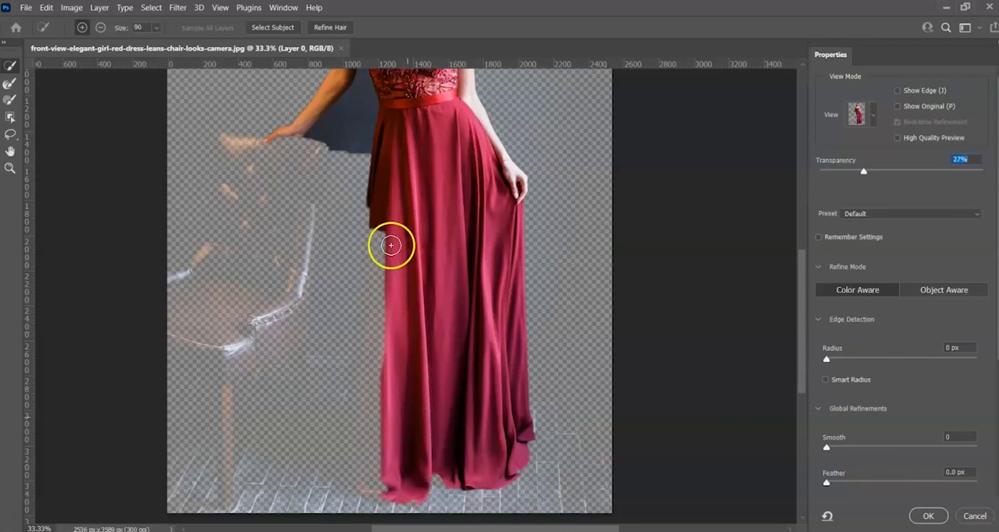
# Step: Try to add the dark skirt edge facing the chair to the selection with the Quick Selection tool, undoing unwanted strokes
pyautogui.moveTo(375, 207)
pyautogui.mouseDown()
pyautogui.moveTo(374, 316)
pyautogui.moveTo(383, 333)
pyautogui.moveTo(379, 268)
pyautogui.moveTo(381, 320)
pyautogui.mouseUp()
pyautogui.hotkey('ctrl', 'z')
pyautogui.moveTo(376, 287); pyautogui.dragTo(380, 323)
pyautogui.hotkey('ctrl', 'z')
pyautogui.moveTo(379, 292)
pyautogui.mouseDown()
pyautogui.moveTo(382, 344)
pyautogui.moveTo(379, 333)
pyautogui.moveTo(362, 415)
pyautogui.moveTo(388, 349)
pyautogui.mouseUp()
pyautogui.hotkey('ctrl', 'z')
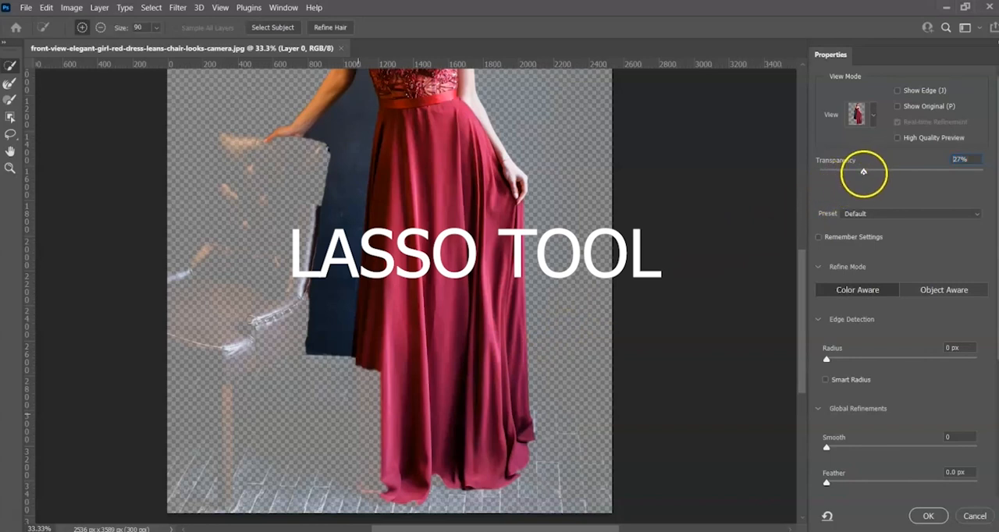
# Step: Lower the onion skin transparency to 4% and add the missing lower skirt edge near the chair with the Lasso tool
pyautogui.moveTo(844, 179); pyautogui.dragTo(843, 172)
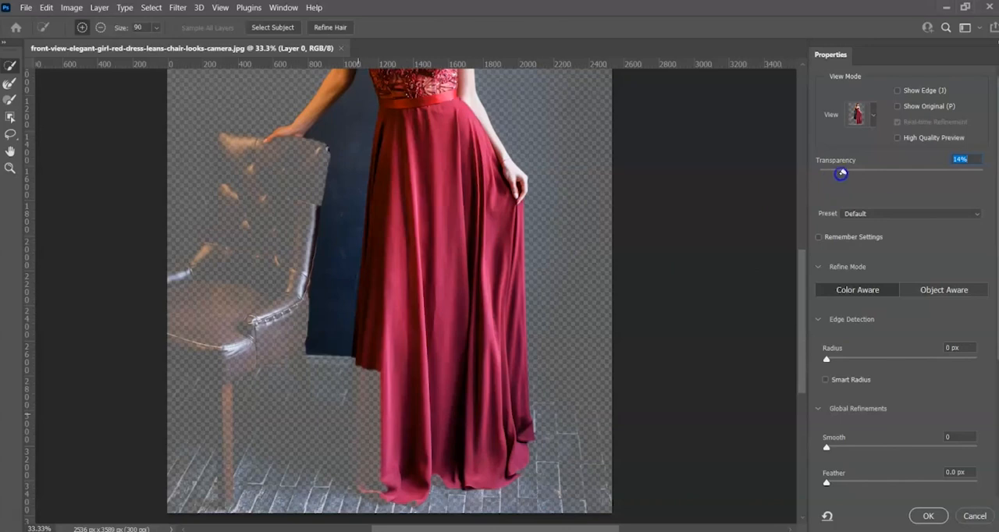
pyautogui.moveTo(840, 173); pyautogui.dragTo(829, 177)
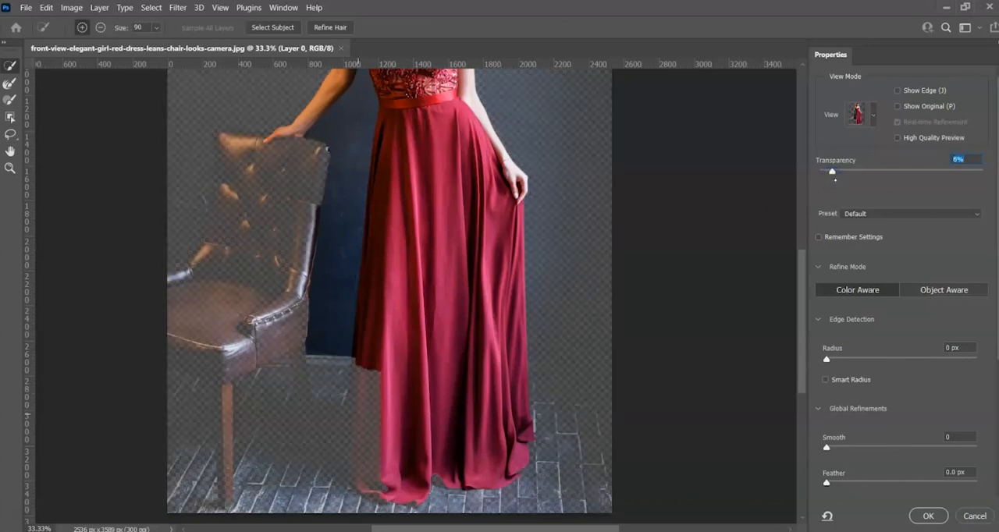
pyautogui.moveTo(831, 171); pyautogui.dragTo(825, 173)
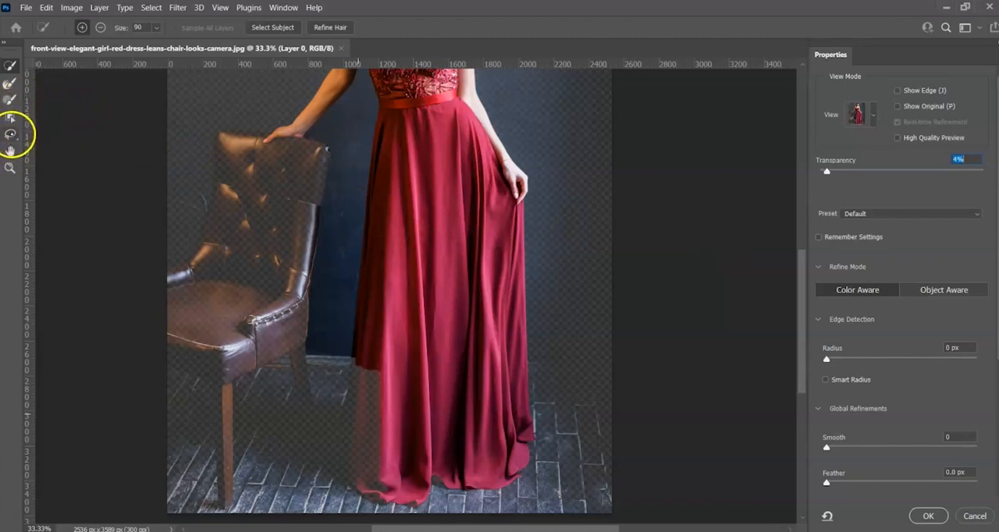
pyautogui.click(10, 134)
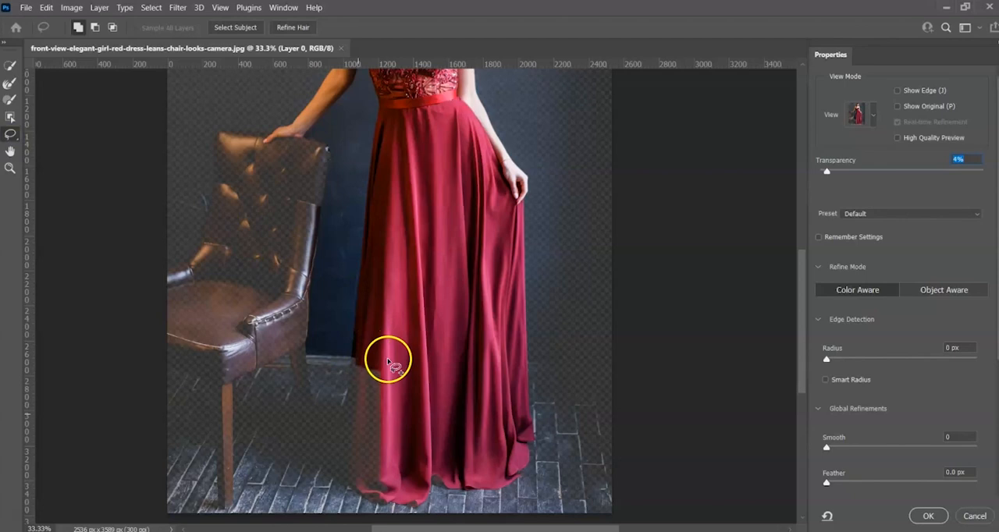
pyautogui.moveTo(386, 361)
pyautogui.mouseDown()
pyautogui.moveTo(391, 478)
pyautogui.moveTo(374, 501)
pyautogui.moveTo(357, 495)
pyautogui.moveTo(343, 460)
pyautogui.moveTo(349, 352)
pyautogui.moveTo(388, 359)
pyautogui.mouseUp()
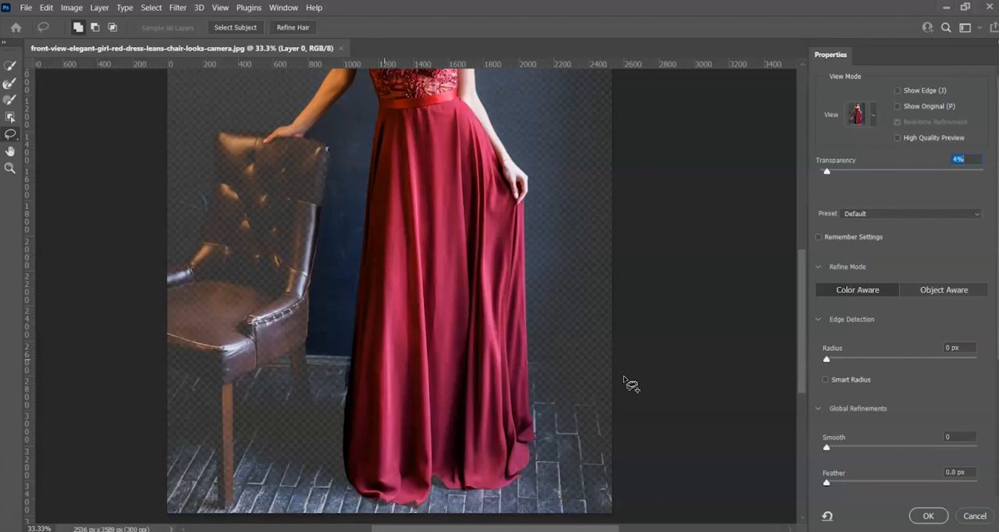
# Step: Set the transparency to 27% and subtract the dark background between chair, arm and dress with the Quick Selection tool
pyautogui.moveTo(859, 171); pyautogui.dragTo(863, 171)
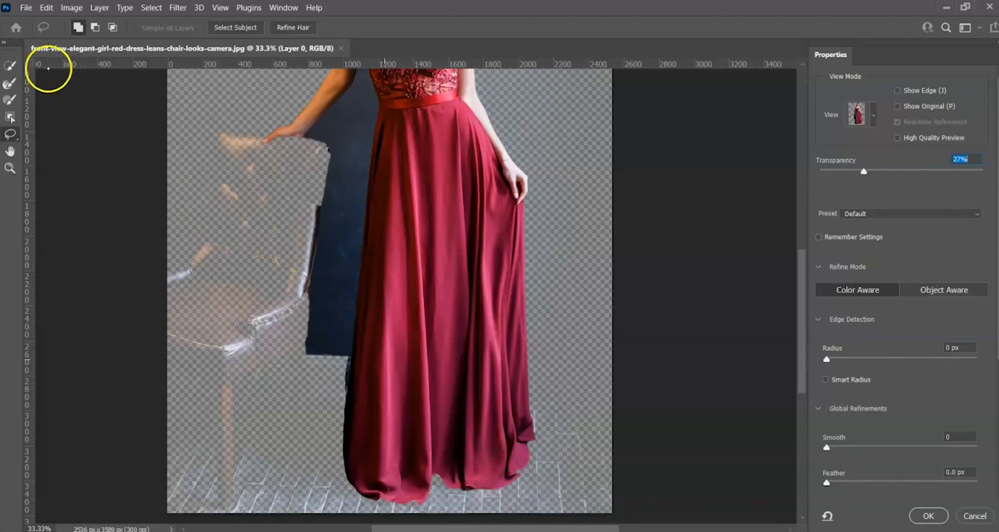
pyautogui.click(11, 66)
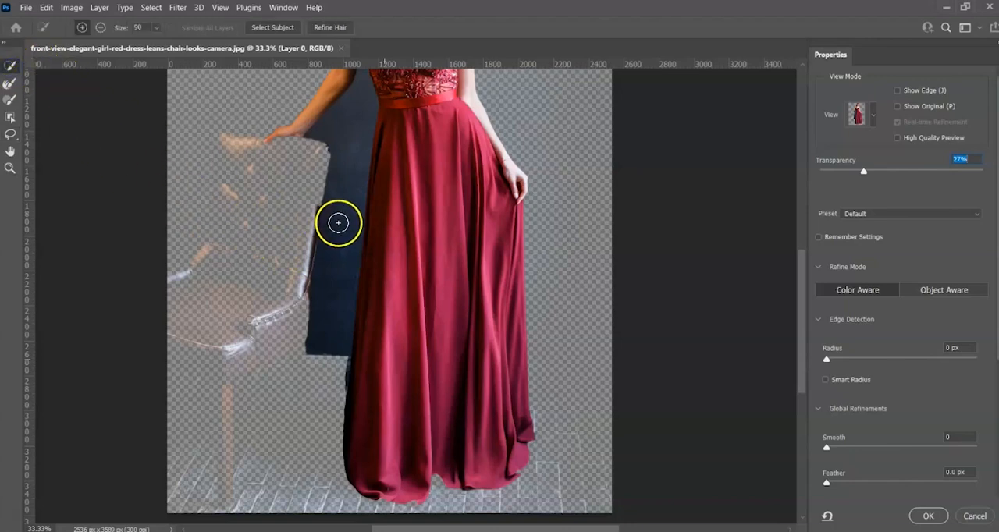
pyautogui.moveTo(366, 235)
pyautogui.mouseDown()
pyautogui.moveTo(321, 357)
pyautogui.moveTo(323, 296)
pyautogui.moveTo(309, 345)
pyautogui.moveTo(310, 227)
pyautogui.moveTo(335, 165)
pyautogui.moveTo(335, 143)
pyautogui.moveTo(324, 141)
pyautogui.moveTo(350, 105)
pyautogui.moveTo(315, 149)
pyautogui.moveTo(322, 141)
pyautogui.mouseUp()
pyautogui.moveTo(339, 362); pyautogui.dragTo(337, 382)
pyautogui.scroll(5, 788, 263)
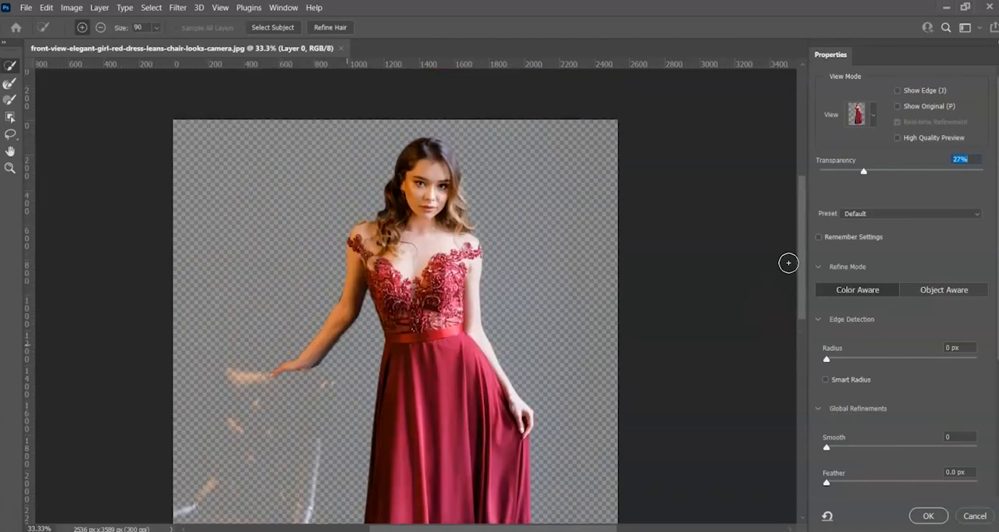
pyautogui.hotkey('ctrl', '+')
pyautogui.hotkey('ctrl', '+')
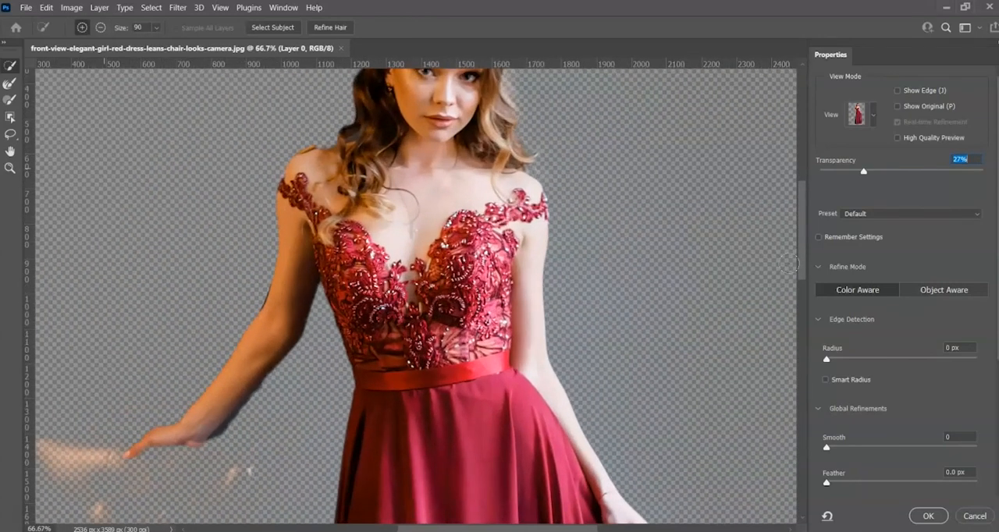
pyautogui.hotkey('ctrl', '+')
pyautogui.moveTo(429, 282)
pyautogui.mouseDown()
pyautogui.moveTo(488, 296)
pyautogui.moveTo(544, 368)
pyautogui.mouseUp()
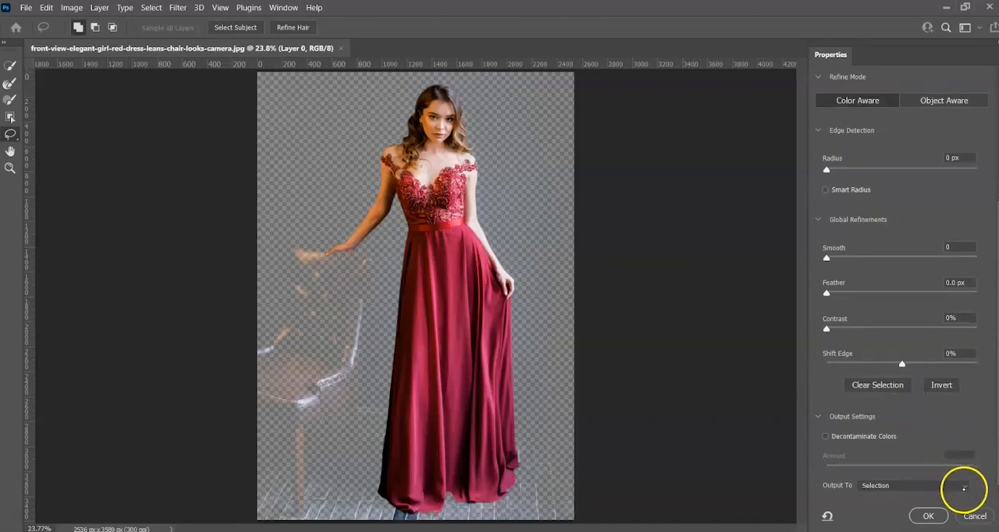
# Step: Output the woman's selection to a New Layer and apply Select and Mask
pyautogui.click(963, 486)
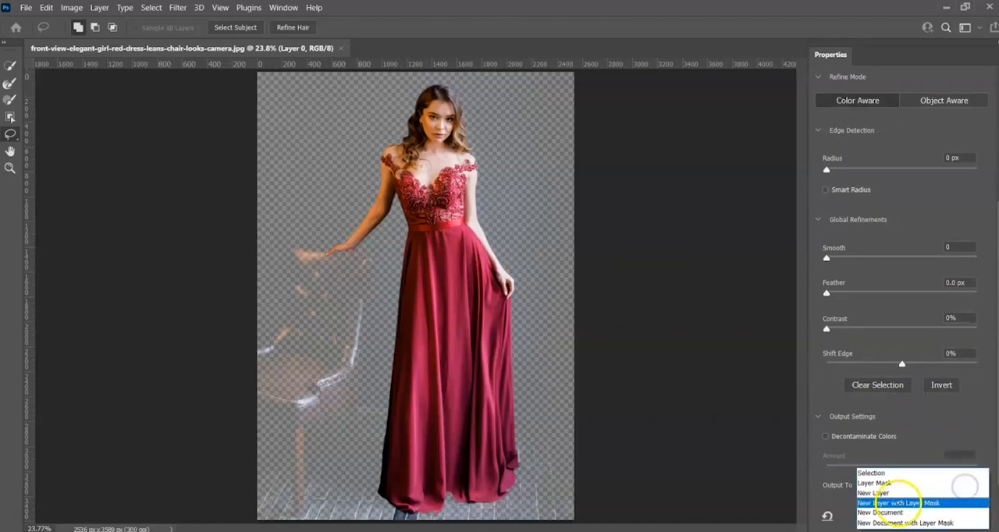
pyautogui.click(870, 493)
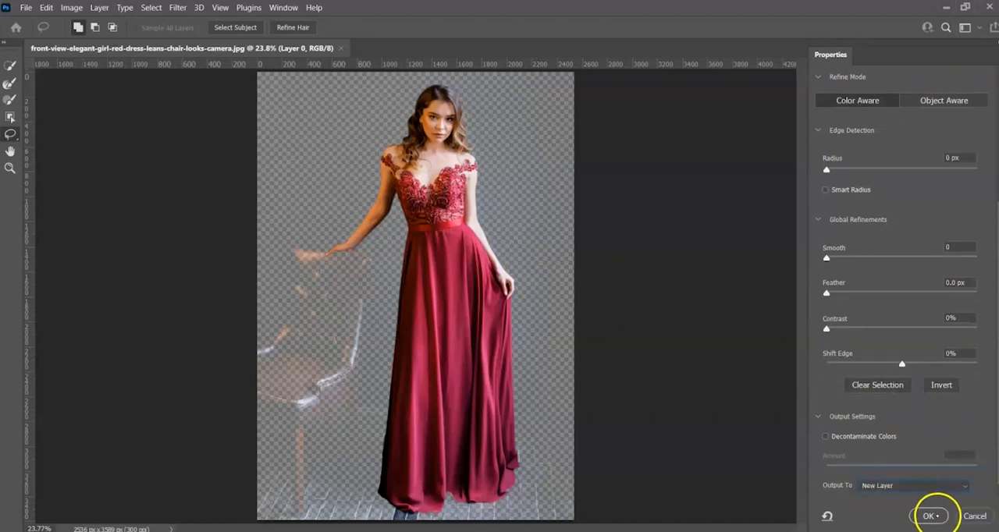
pyautogui.click(928, 515)
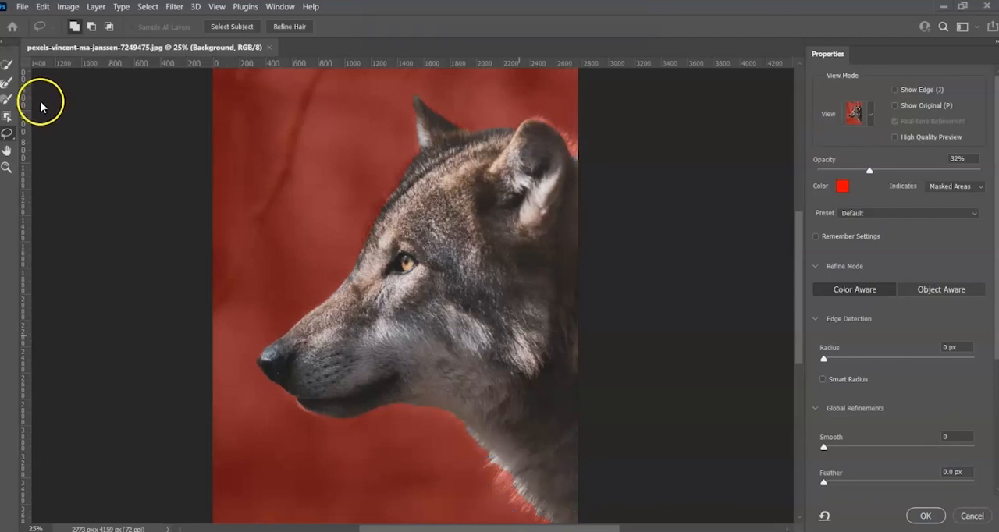
# Step: Refine the fur along the lower edge of the wolf's neck with the Refine Edge Brush
pyautogui.click(6, 83)
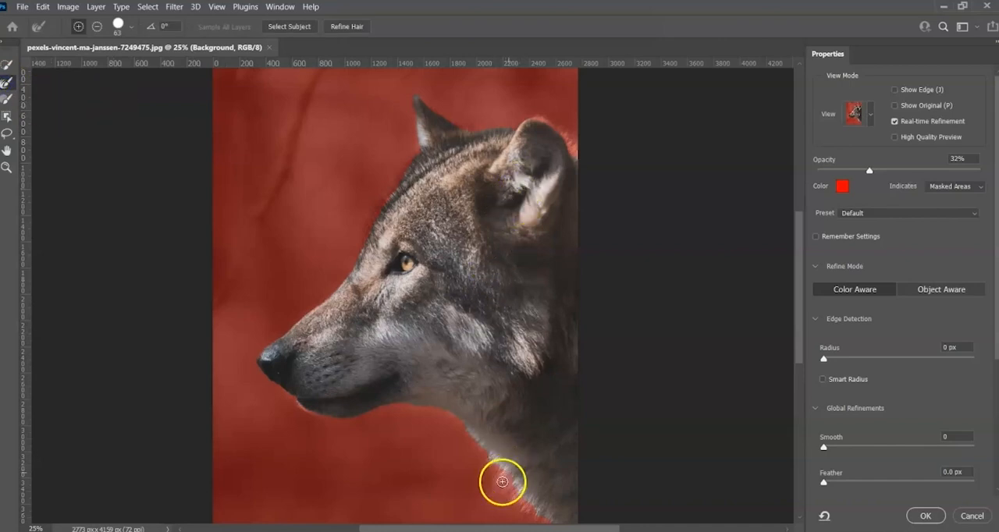
pyautogui.moveTo(509, 465)
pyautogui.mouseDown()
pyautogui.moveTo(491, 493)
pyautogui.moveTo(492, 461)
pyautogui.moveTo(482, 472)
pyautogui.moveTo(522, 470)
pyautogui.moveTo(496, 497)
pyautogui.moveTo(528, 484)
pyautogui.moveTo(511, 511)
pyautogui.moveTo(537, 497)
pyautogui.moveTo(504, 514)
pyautogui.mouseUp()
pyautogui.moveTo(529, 482); pyautogui.dragTo(505, 512)
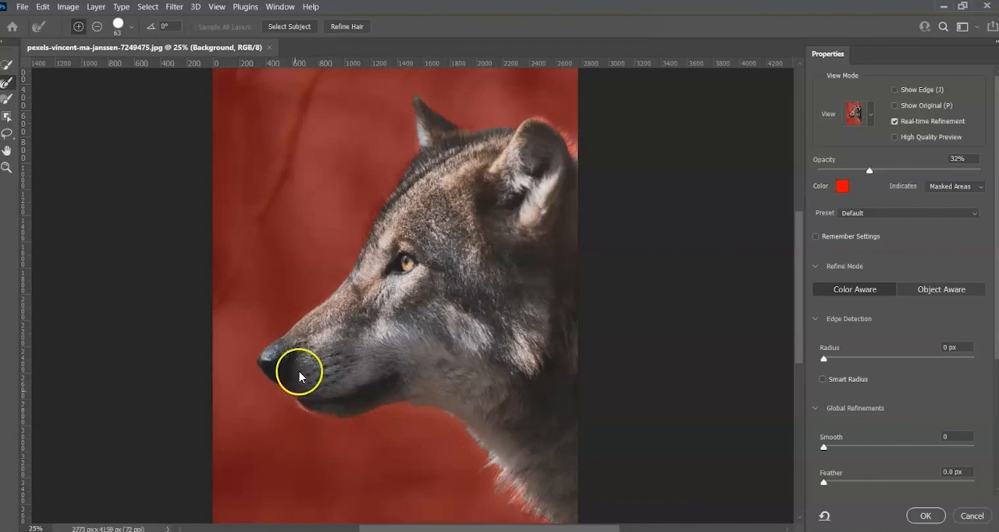
# Step: Refine the fur along the back and tip of the wolf's near ear with the Refine Edge Brush
pyautogui.moveTo(566, 150)
pyautogui.mouseDown()
pyautogui.moveTo(538, 107)
pyautogui.moveTo(575, 141)
pyautogui.moveTo(567, 148)
pyautogui.moveTo(581, 145)
pyautogui.mouseUp()
pyautogui.click(568, 141)
pyautogui.click(571, 136)
pyautogui.click(567, 132)
pyautogui.click(546, 117)
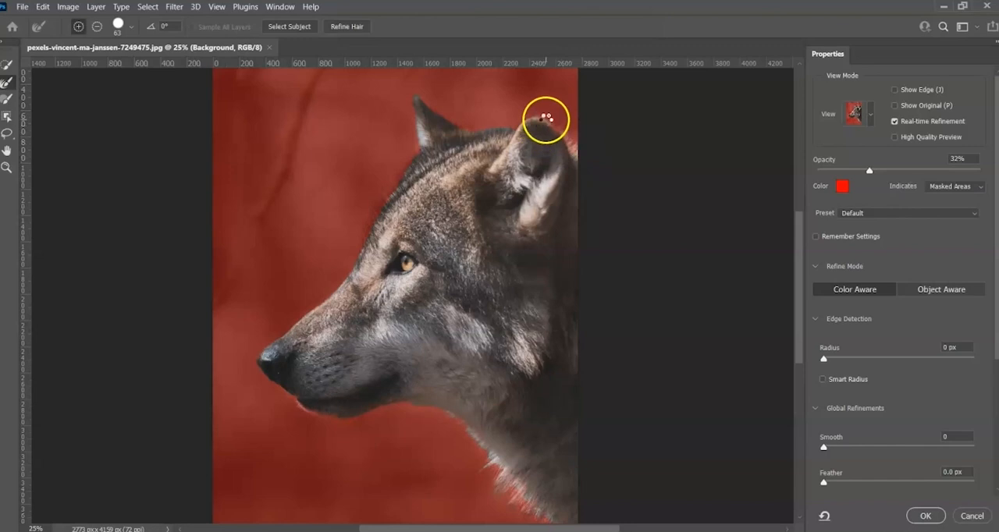
pyautogui.click(528, 117)
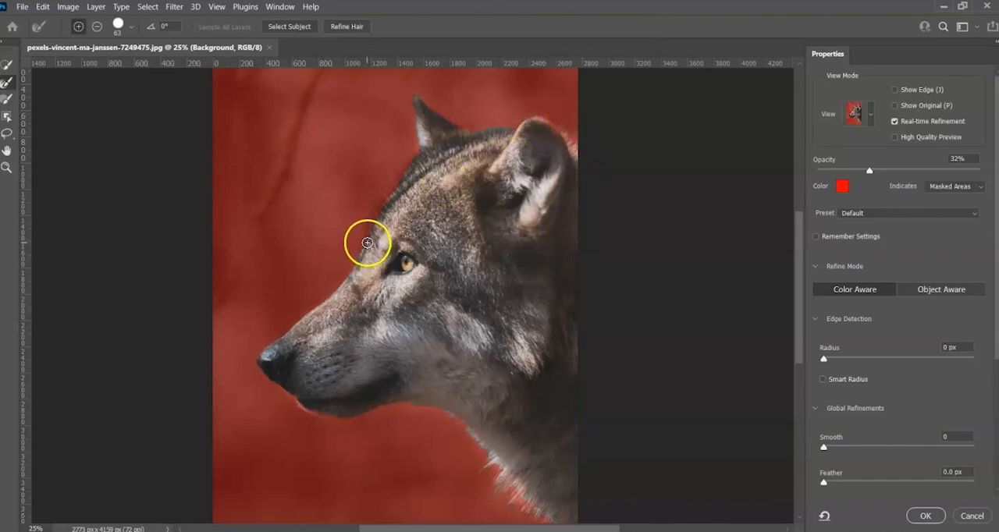
# Step: Refine the fur edge along the wolf's forehead up to the base of the far ear
pyautogui.click(377, 212)
pyautogui.click(391, 189)
pyautogui.click(405, 174)
pyautogui.click(414, 157)
pyautogui.click(419, 148)
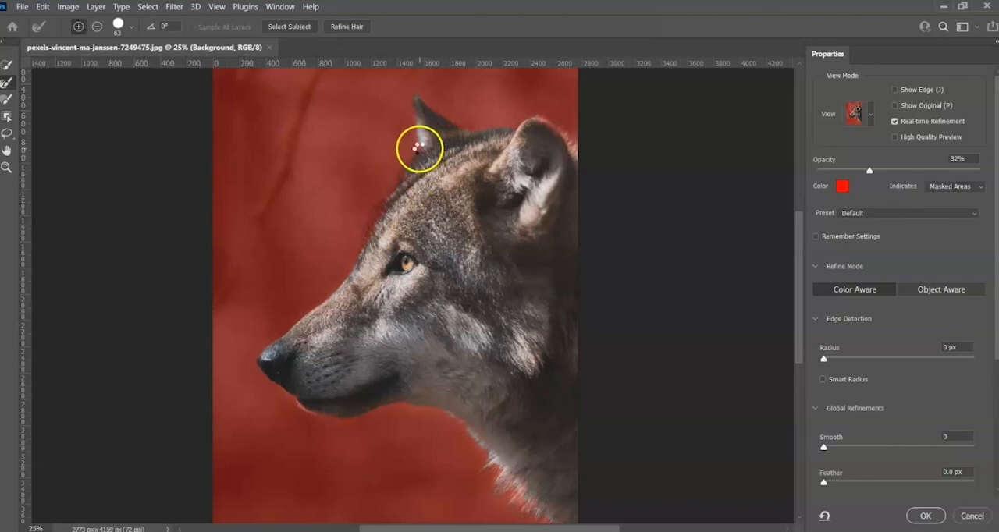
# Step: Refine the fur edge between the wolf's ears, then output the selection to a New Layer
pyautogui.click(477, 131)
pyautogui.click(484, 133)
pyautogui.click(495, 129)
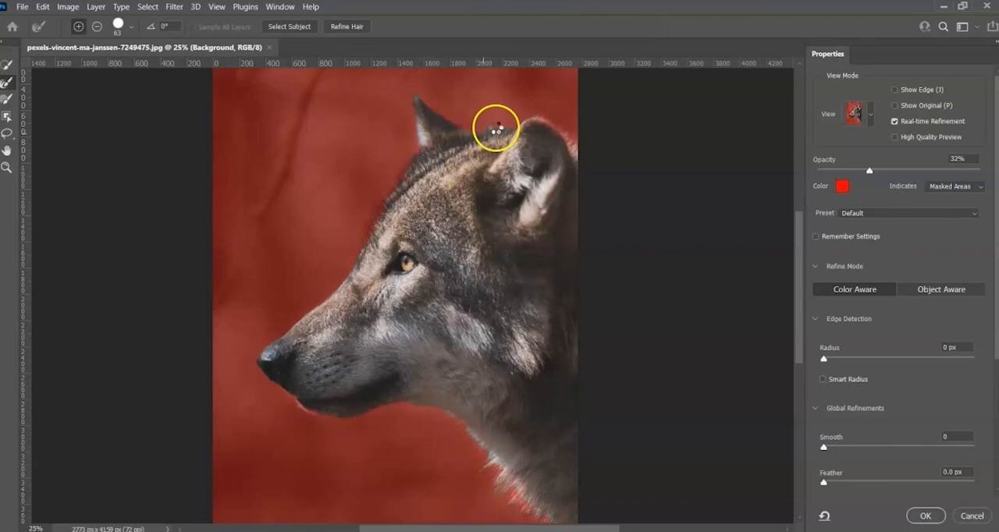
pyautogui.click(505, 133)
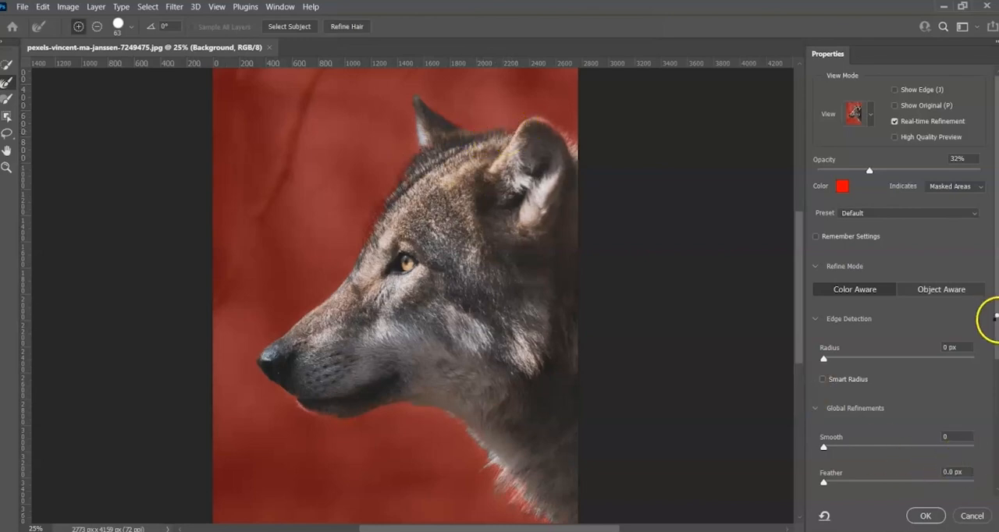
pyautogui.moveTo(996, 372); pyautogui.dragTo(995, 481)
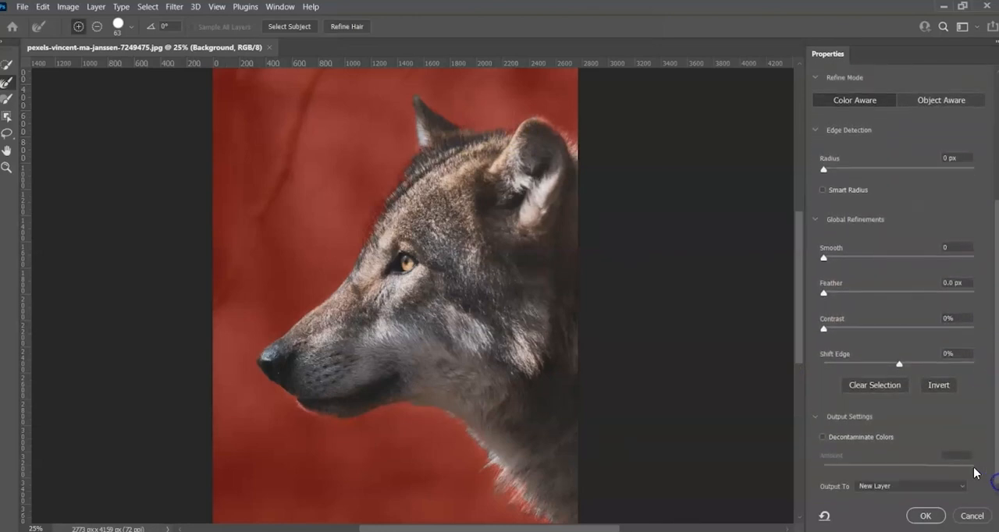
pyautogui.click(925, 513)
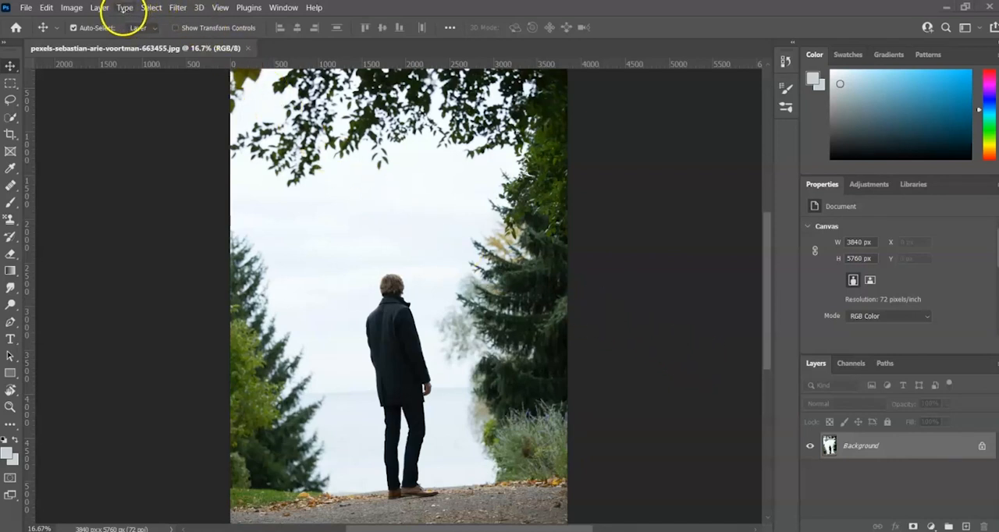
# Step: Start a Color Range selection on the photo of the standing man with the selection preview set to None
pyautogui.click(150, 7)
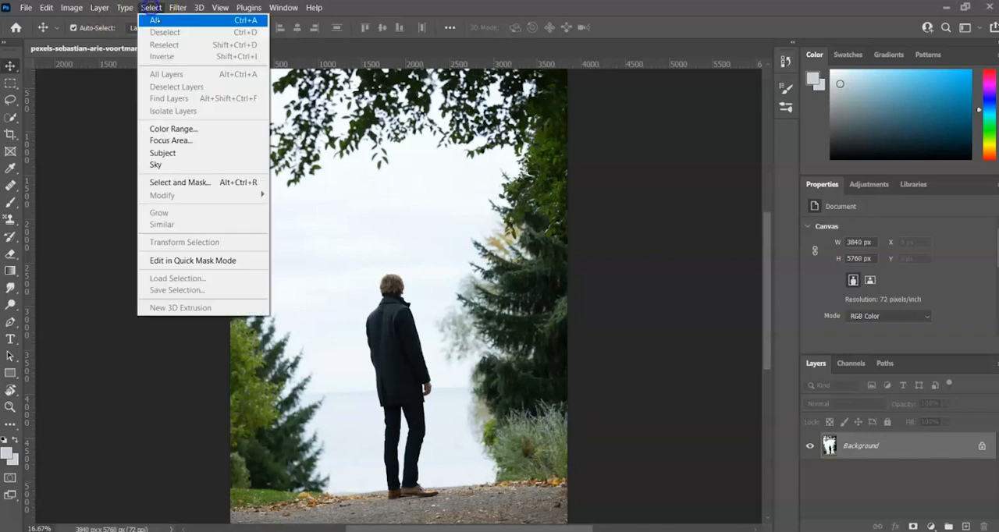
pyautogui.click(207, 128)
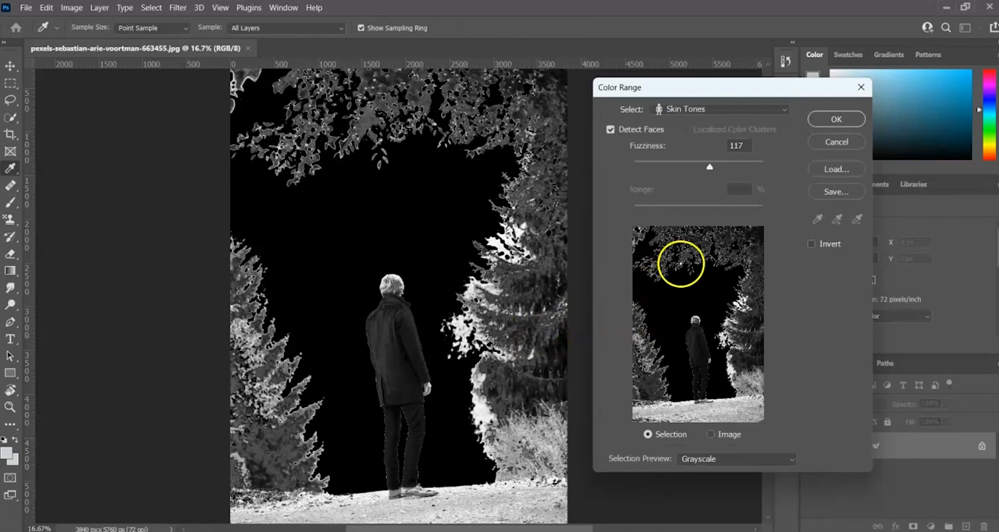
pyautogui.click(792, 461)
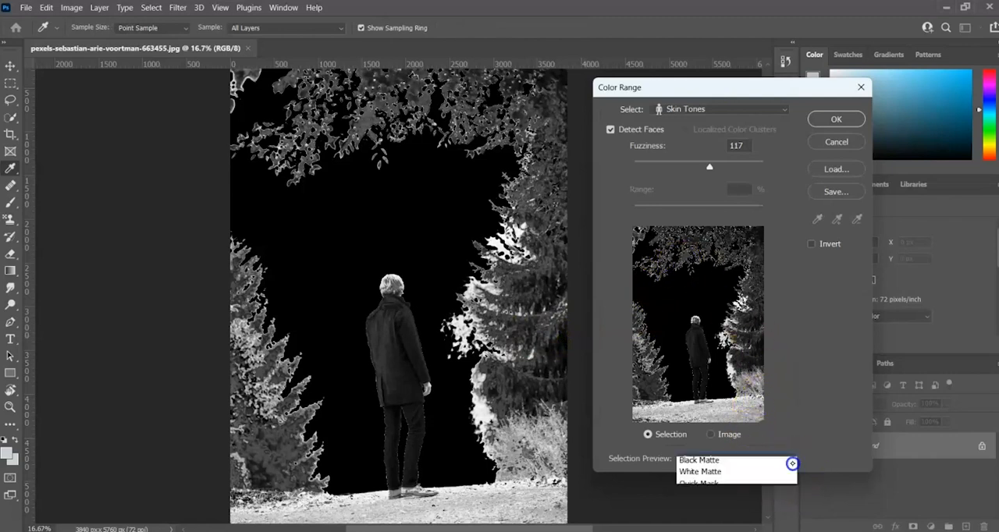
pyautogui.click(710, 463)
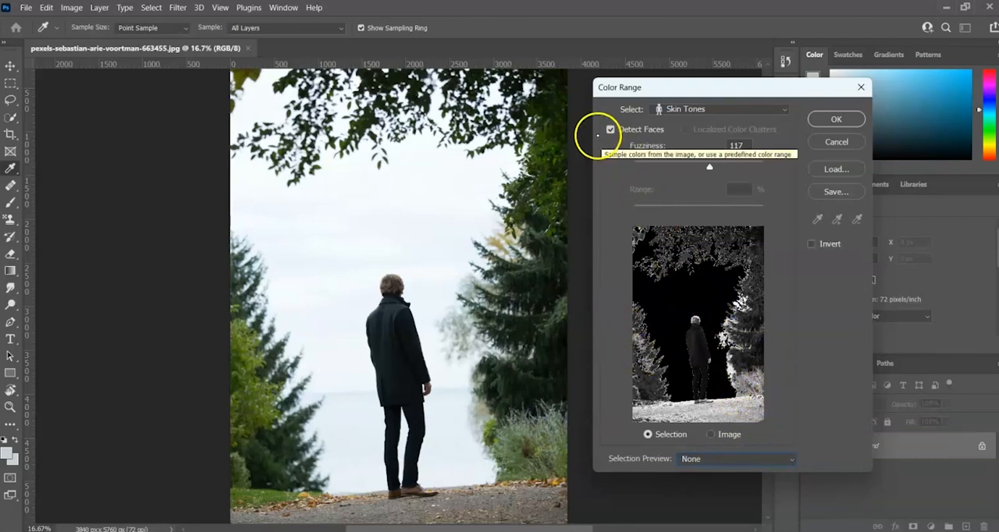
# Step: Turn off Detect Faces and set the Color Range selection to Sampled Colors
pyautogui.click(610, 130)
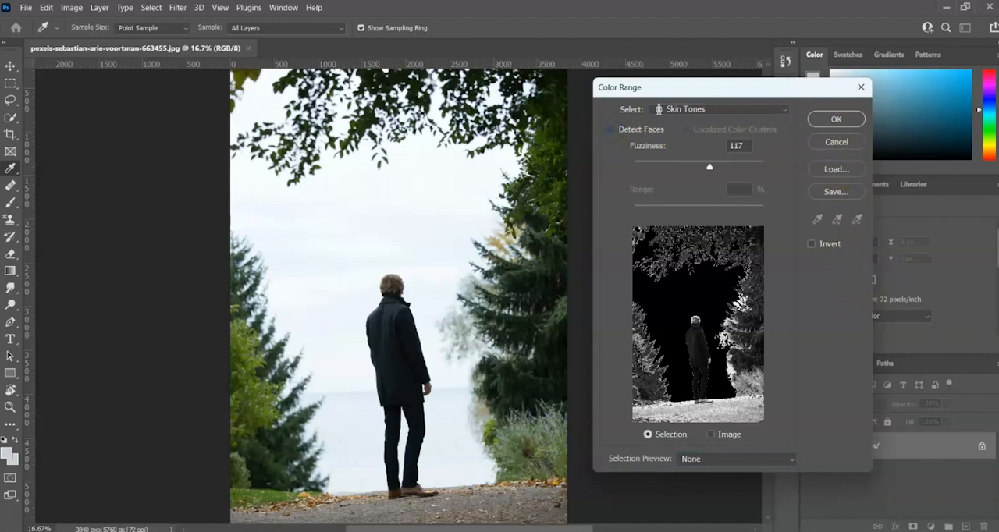
pyautogui.click(784, 109)
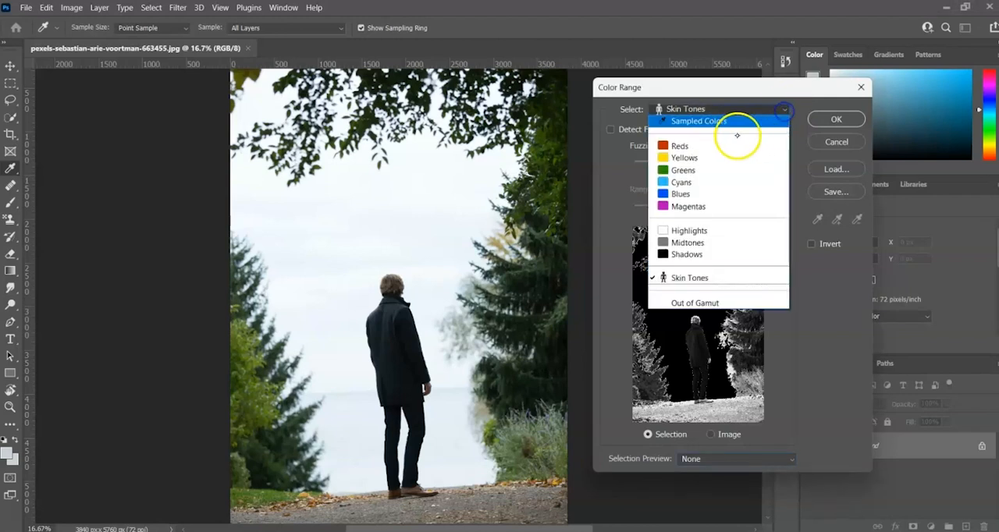
pyautogui.click(717, 125)
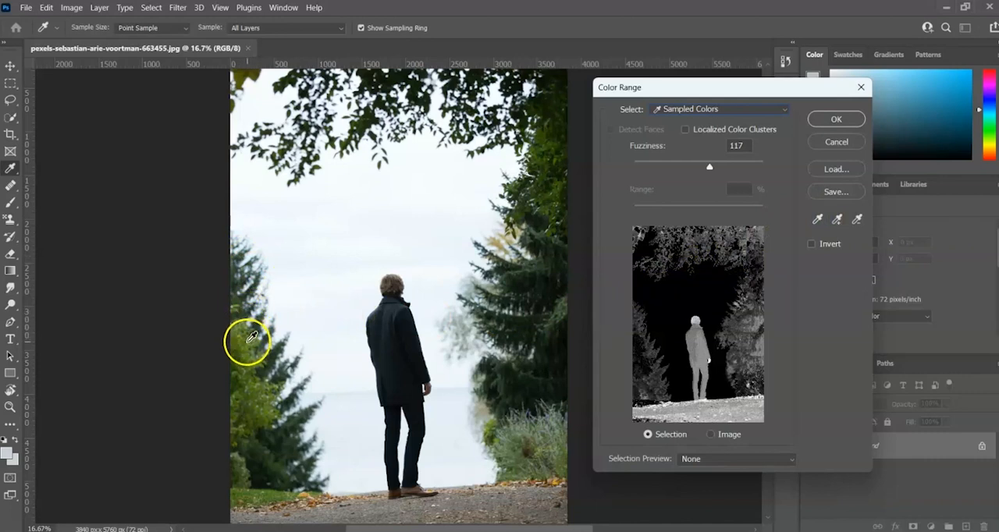
# Step: Sample the dark green of the tree behind the man, then add the overhead foliage and opposite tree colors to the selection
pyautogui.click(550, 269)
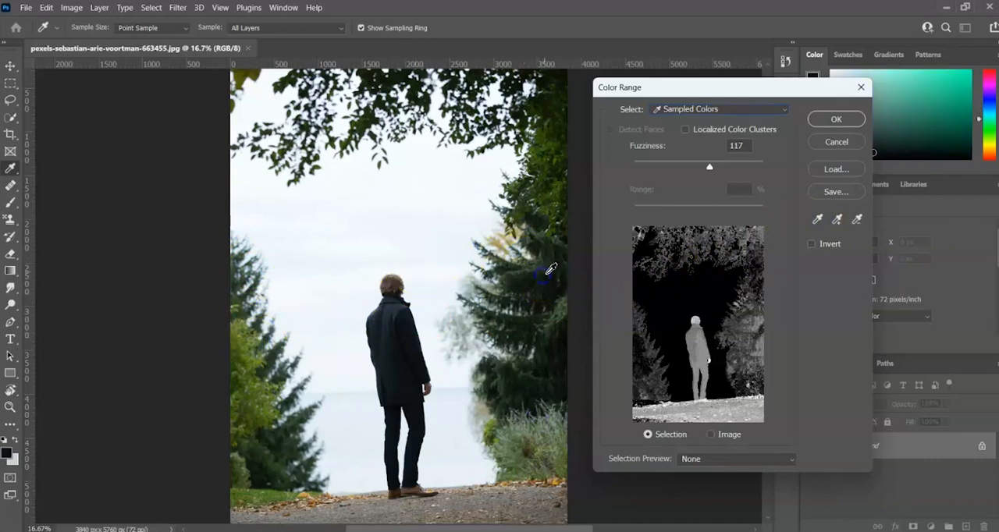
pyautogui.click(836, 219)
pyautogui.click(839, 220)
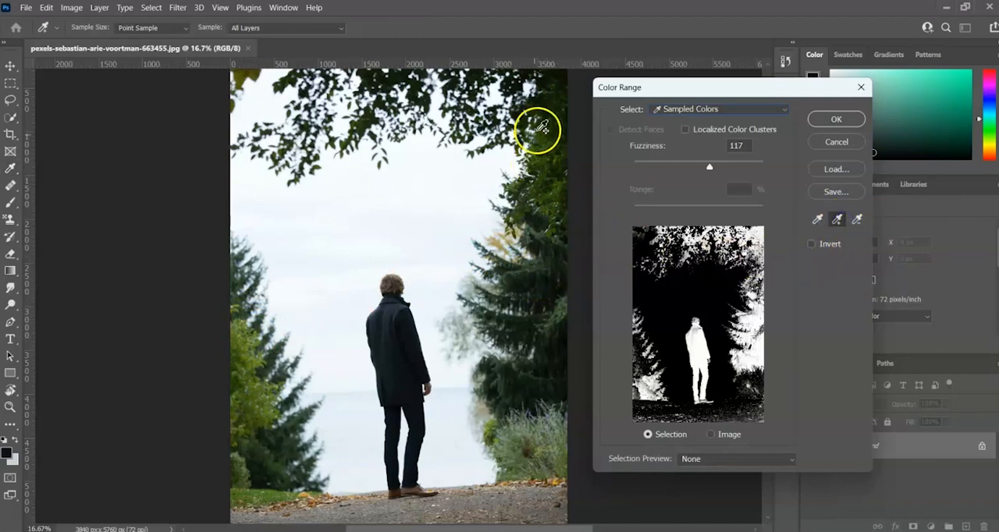
pyautogui.moveTo(555, 105); pyautogui.dragTo(555, 140)
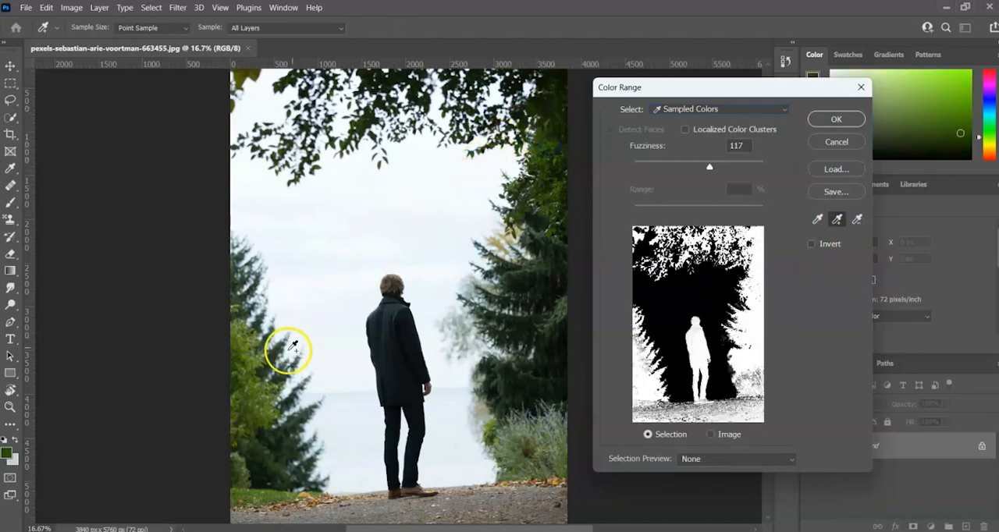
pyautogui.moveTo(242, 333); pyautogui.dragTo(247, 356)
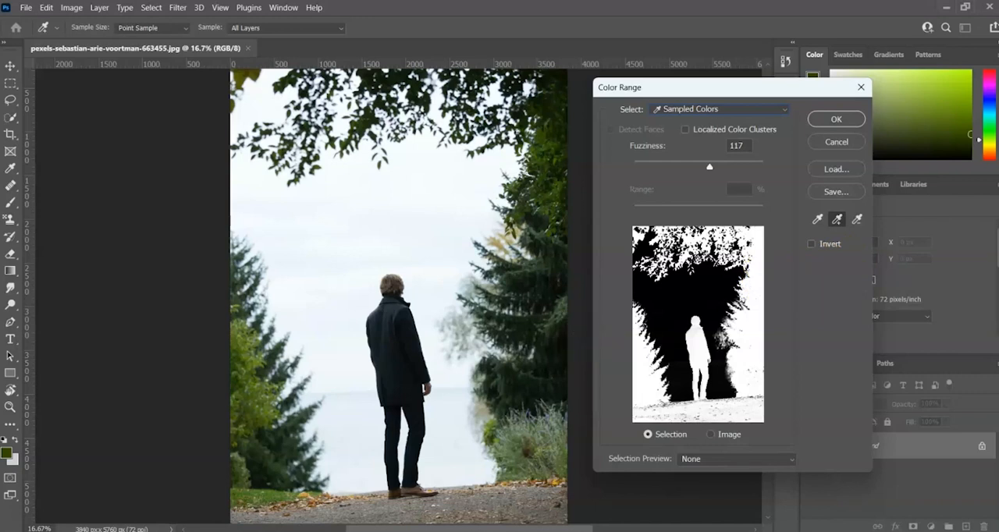
# Step: Subtract the sky color above the man from the color selection and set the Fuzziness to 170
pyautogui.click(855, 219)
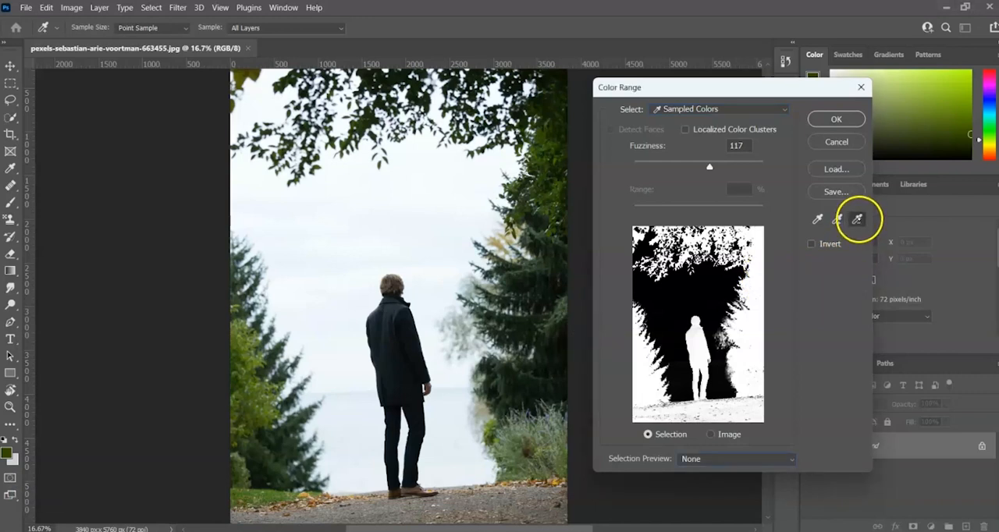
pyautogui.click(360, 208)
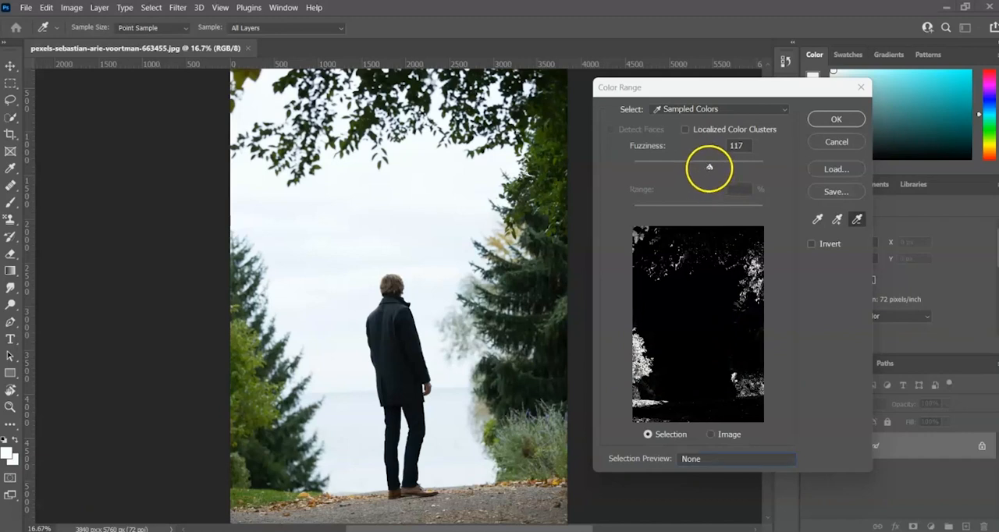
pyautogui.moveTo(710, 166); pyautogui.dragTo(665, 166)
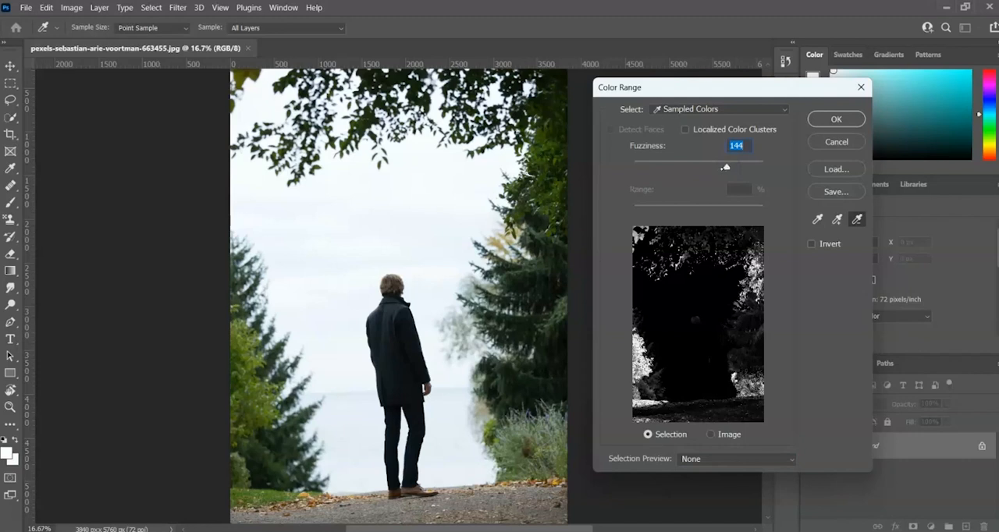
pyautogui.moveTo(747, 165); pyautogui.dragTo(750, 165)
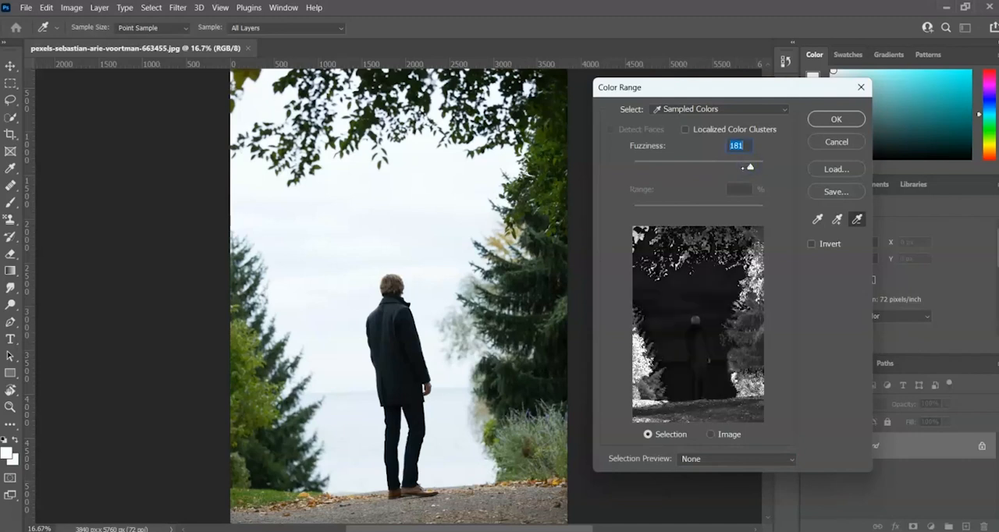
pyautogui.moveTo(742, 166); pyautogui.dragTo(744, 166)
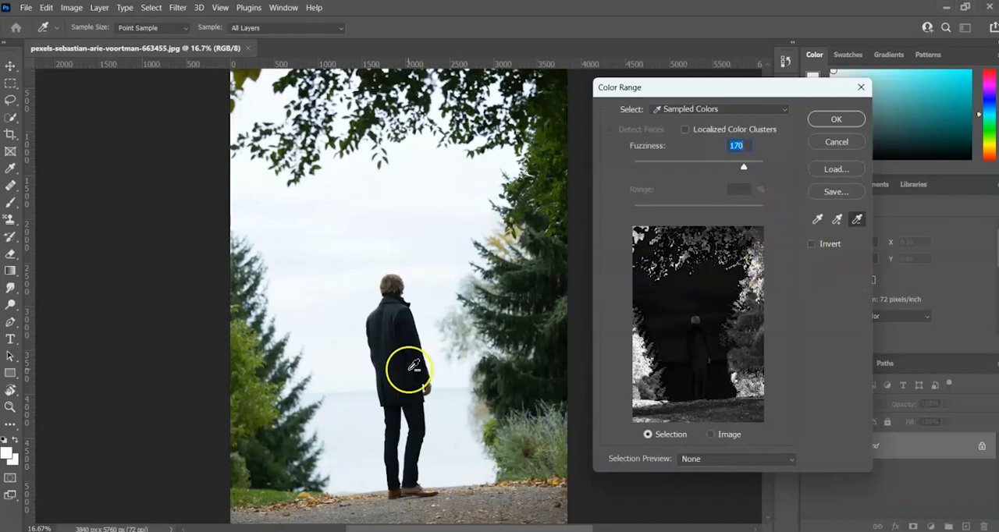
# Step: Set the selection preview to Grayscale and add the dark conifer and pale foliage edge colors to the selection
pyautogui.click(791, 459)
pyautogui.click(710, 490)
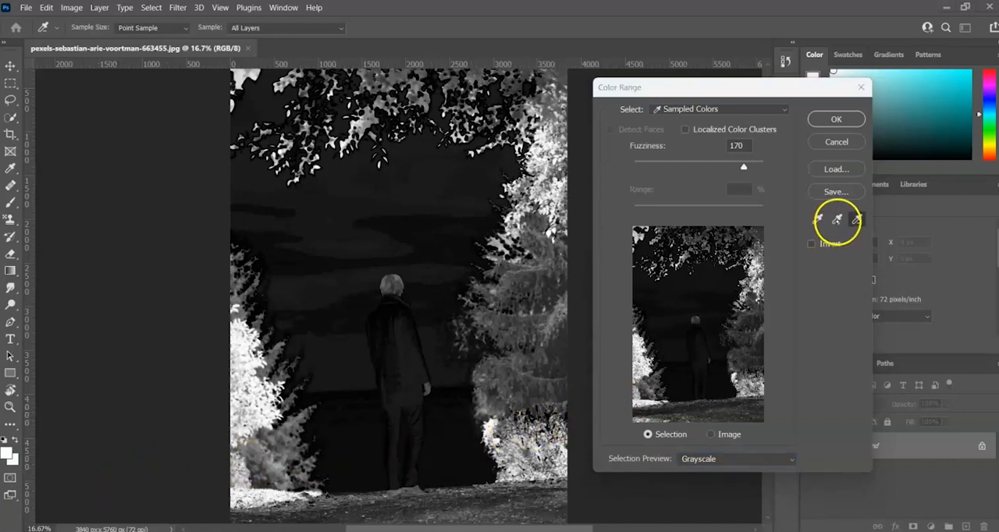
pyautogui.click(840, 220)
pyautogui.click(550, 268)
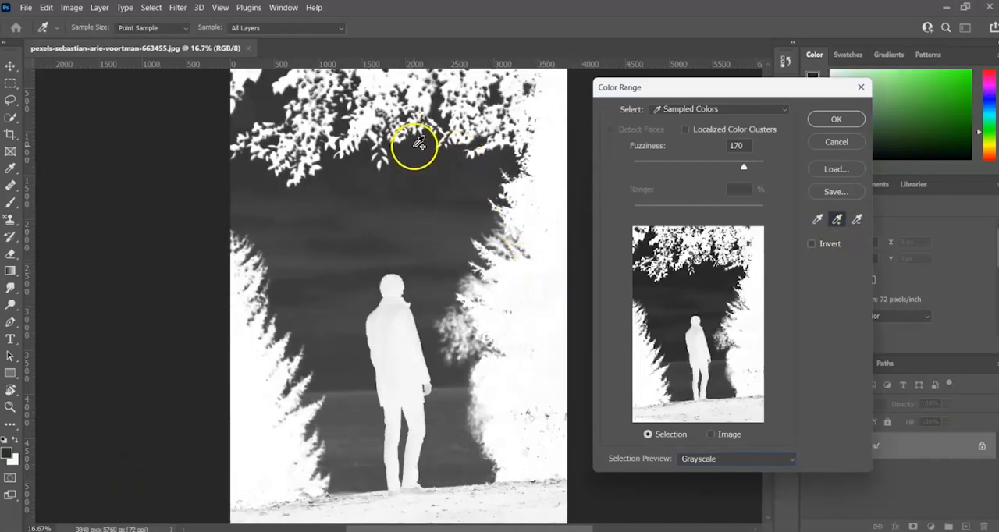
pyautogui.click(479, 351)
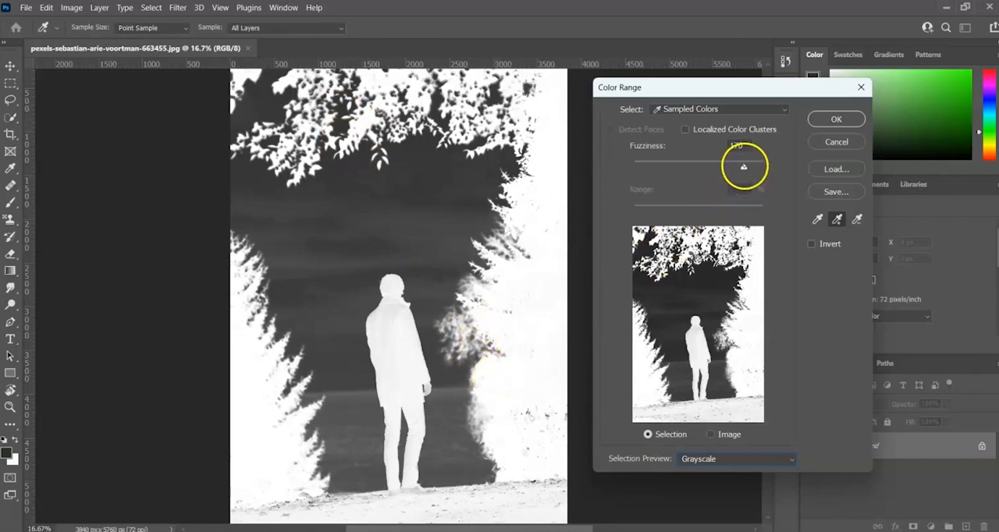
# Step: Subtract the path color below the man's feet, reduce the Fuzziness to 90 and apply the Color Range selection
pyautogui.moveTo(719, 170); pyautogui.dragTo(709, 168)
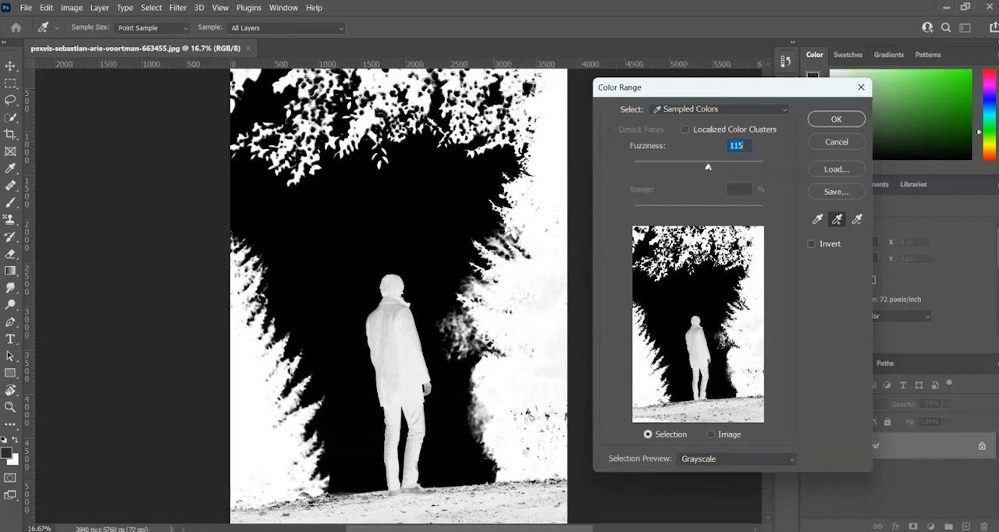
pyautogui.moveTo(707, 167); pyautogui.dragTo(702, 168)
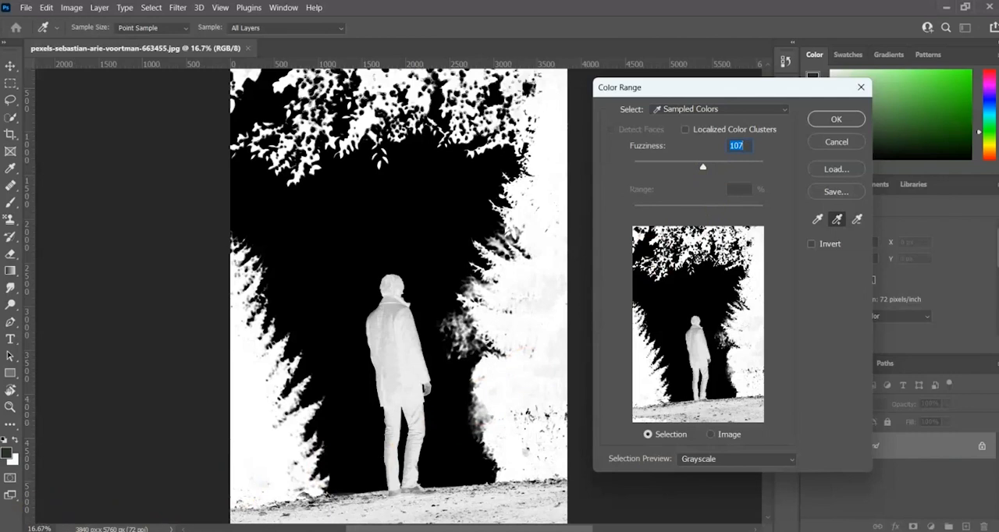
pyautogui.click(857, 220)
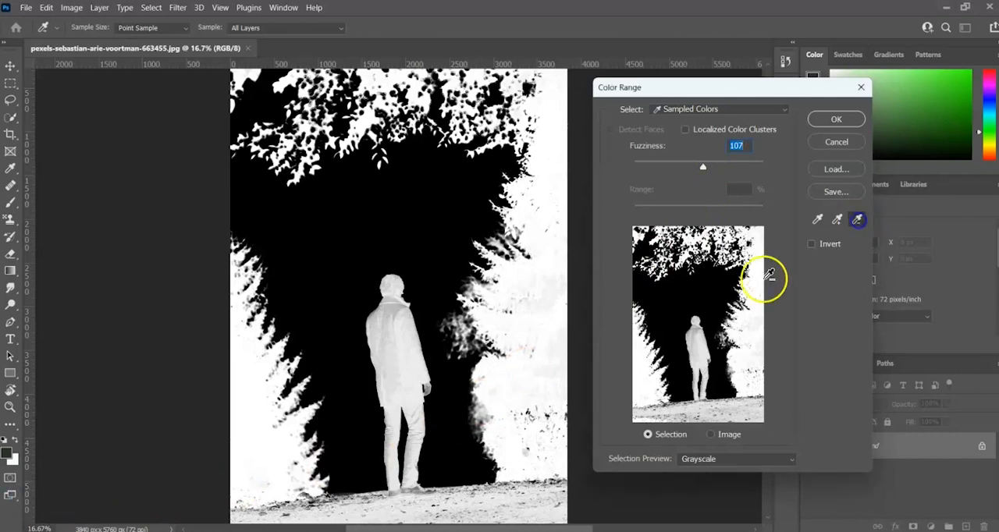
pyautogui.click(387, 510)
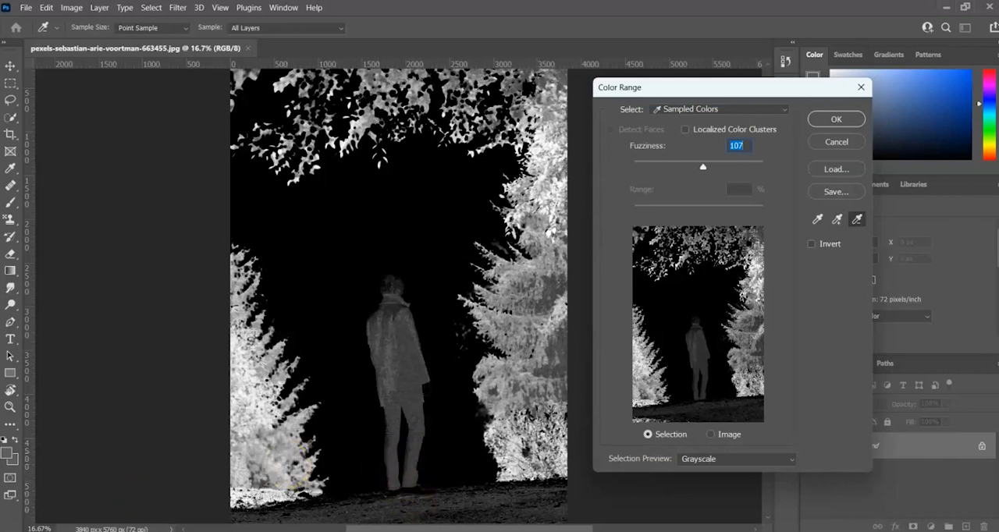
pyautogui.moveTo(702, 169); pyautogui.dragTo(696, 170)
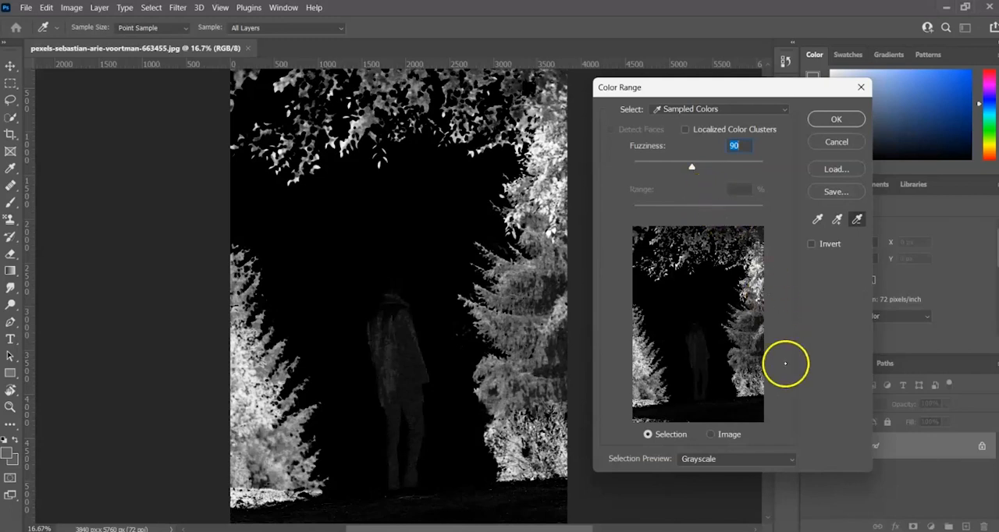
pyautogui.click(835, 119)
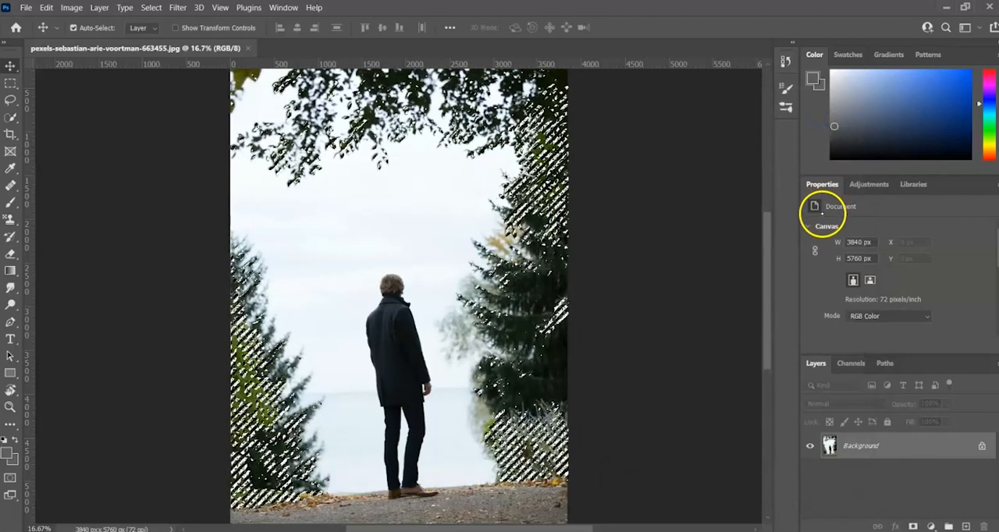
# Step: Add a Hue/Saturation adjustment layer from the tree selection and turn on Colorize
pyautogui.click(867, 185)
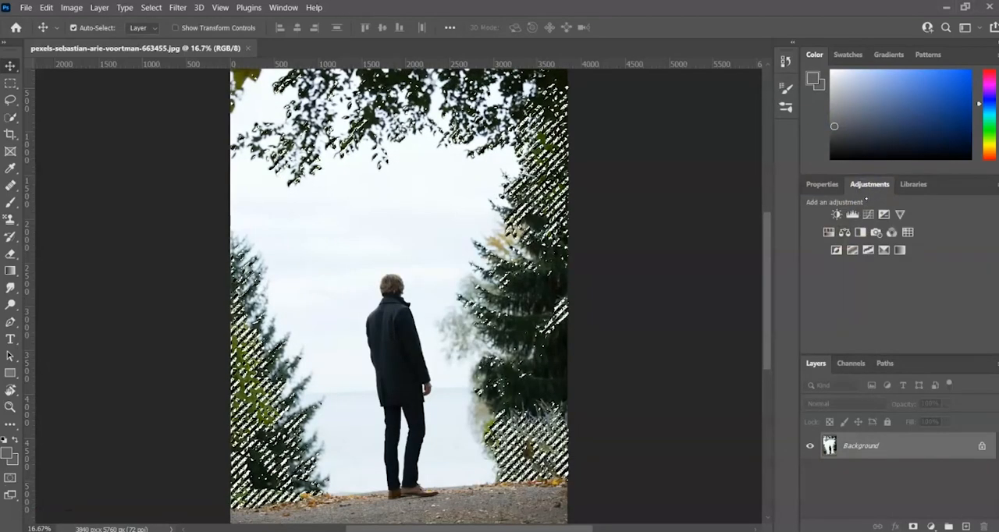
pyautogui.click(828, 231)
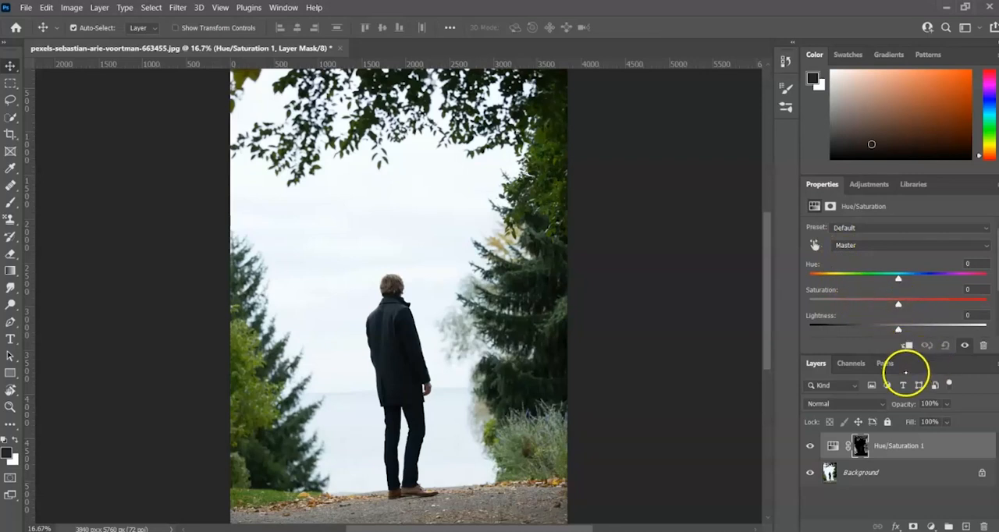
pyautogui.scroll(-3, 876, 288)
pyautogui.click(874, 285)
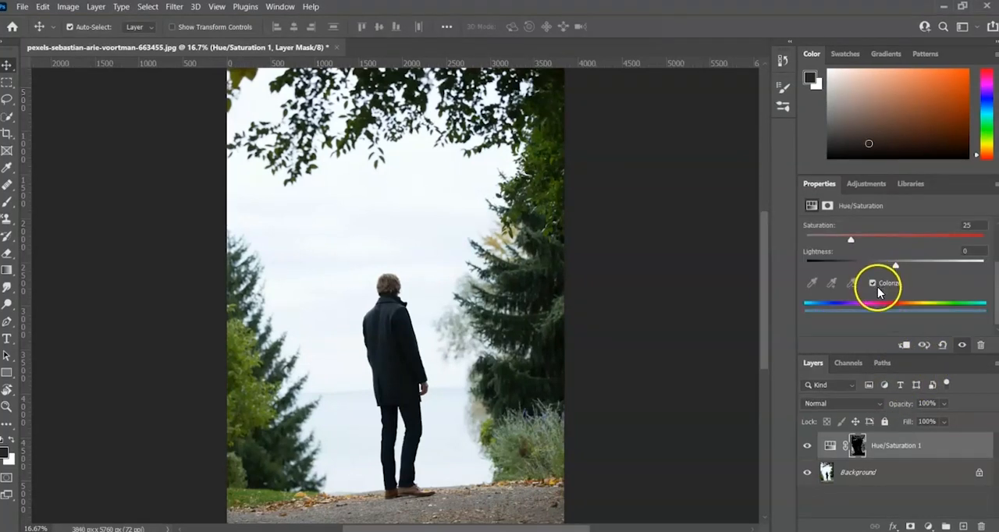
# Step: Tint the selected trees blue with a Hue of 220 and a Saturation of 99
pyautogui.moveTo(996, 292); pyautogui.dragTo(995, 258)
pyautogui.moveTo(851, 306); pyautogui.dragTo(879, 305)
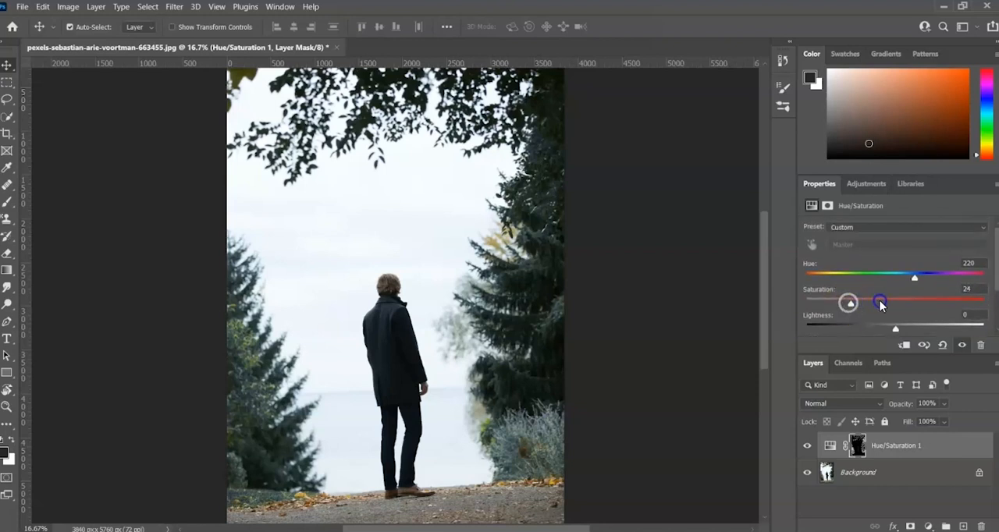
pyautogui.moveTo(959, 303); pyautogui.dragTo(981, 302)
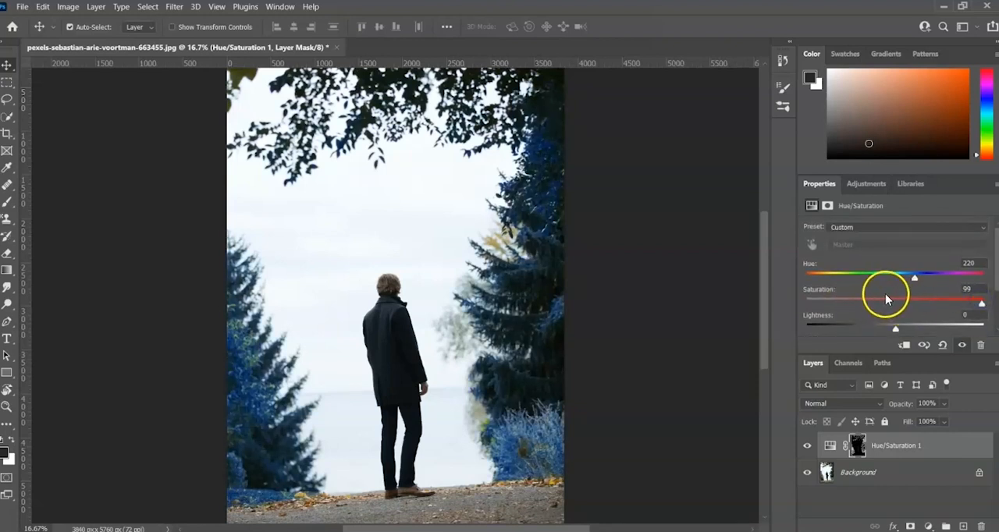